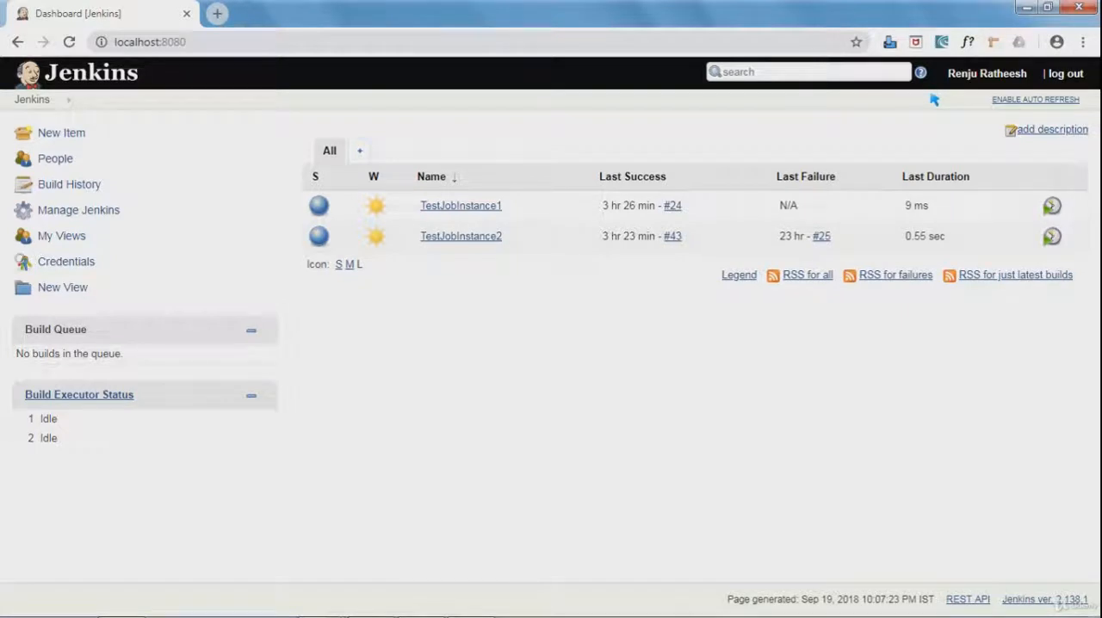
# Open the form for creating a new account in Jenkins' user management.
pyautogui.click(62, 210)
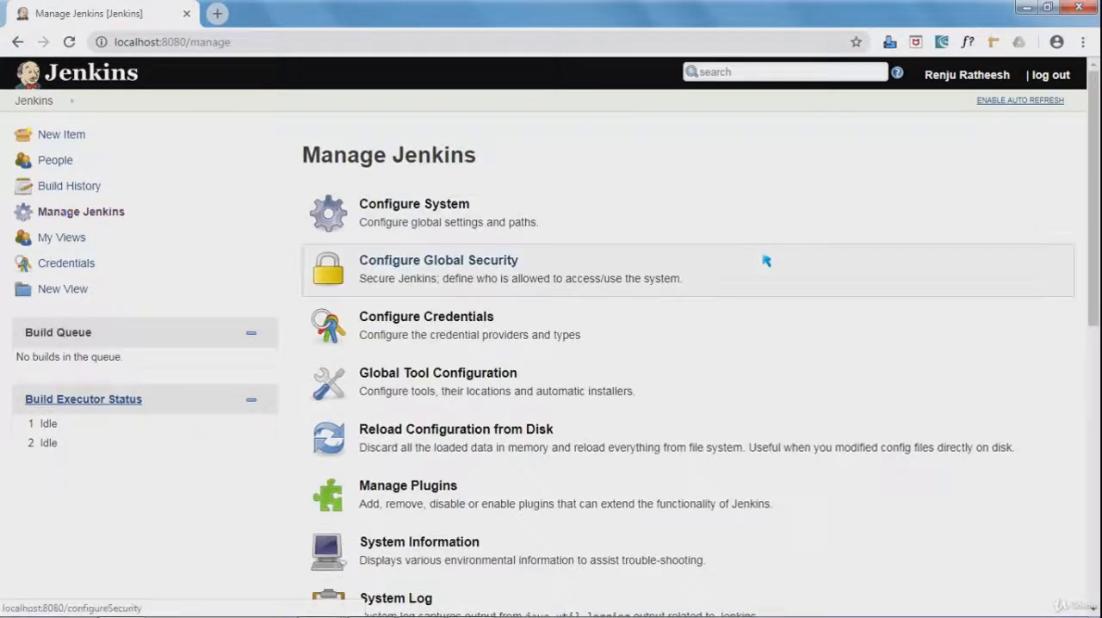
pyautogui.scroll(-3, 551, 344)
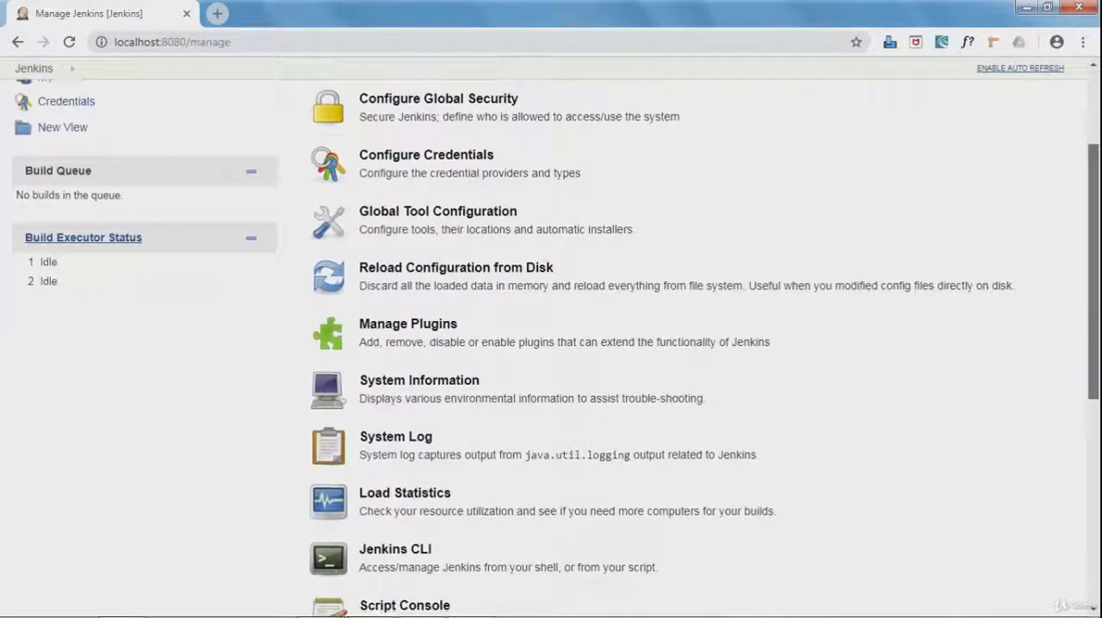
pyautogui.scroll(-3, 447, 100)
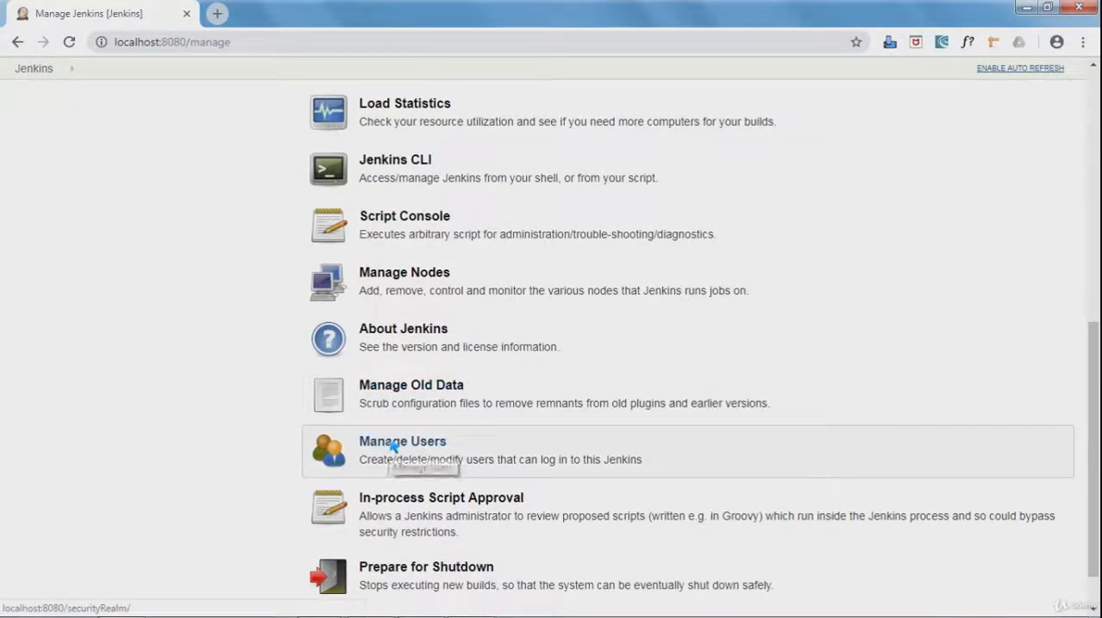
pyautogui.click(391, 443)
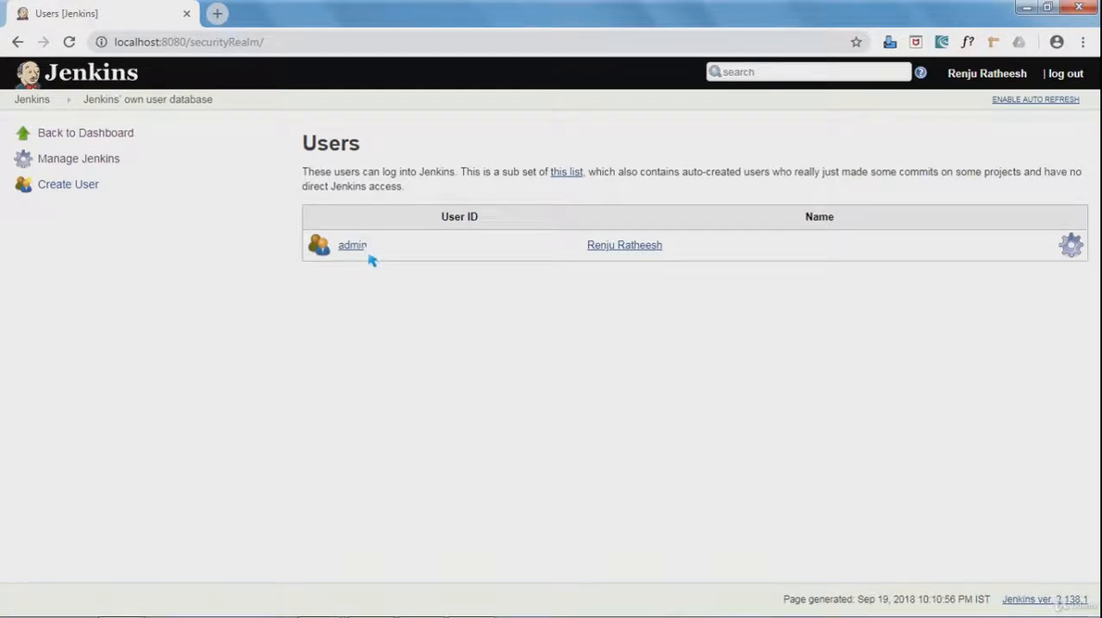
pyautogui.click(71, 186)
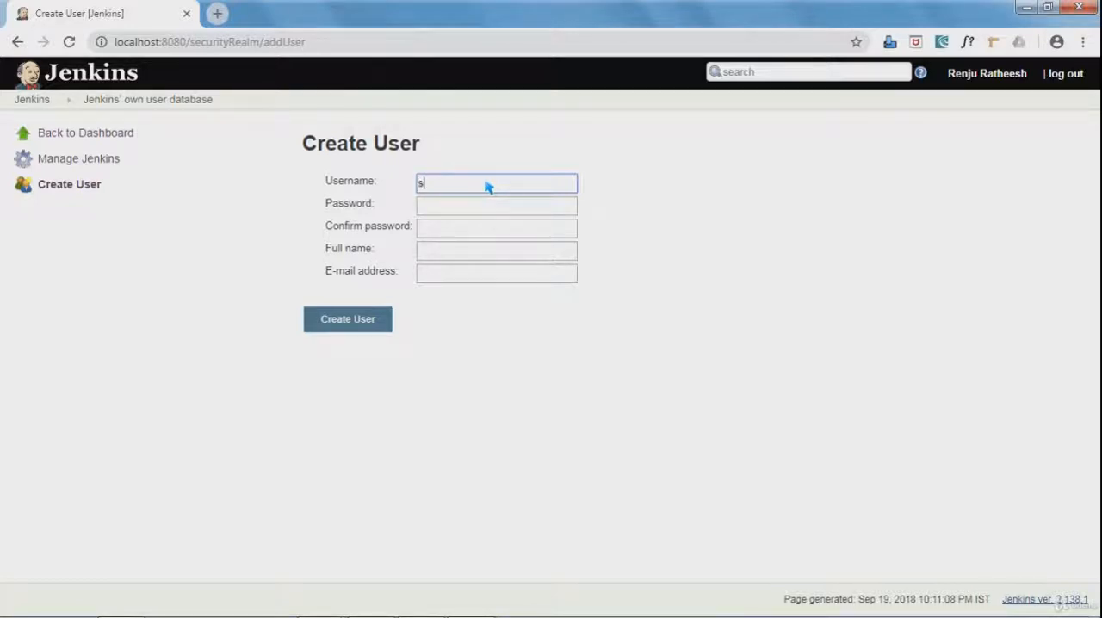
# Enter the developer account's username, then fill in and confirm its password.
pyautogui.write('even')
pyautogui.press('Tab')
pyautogui.write('••••')
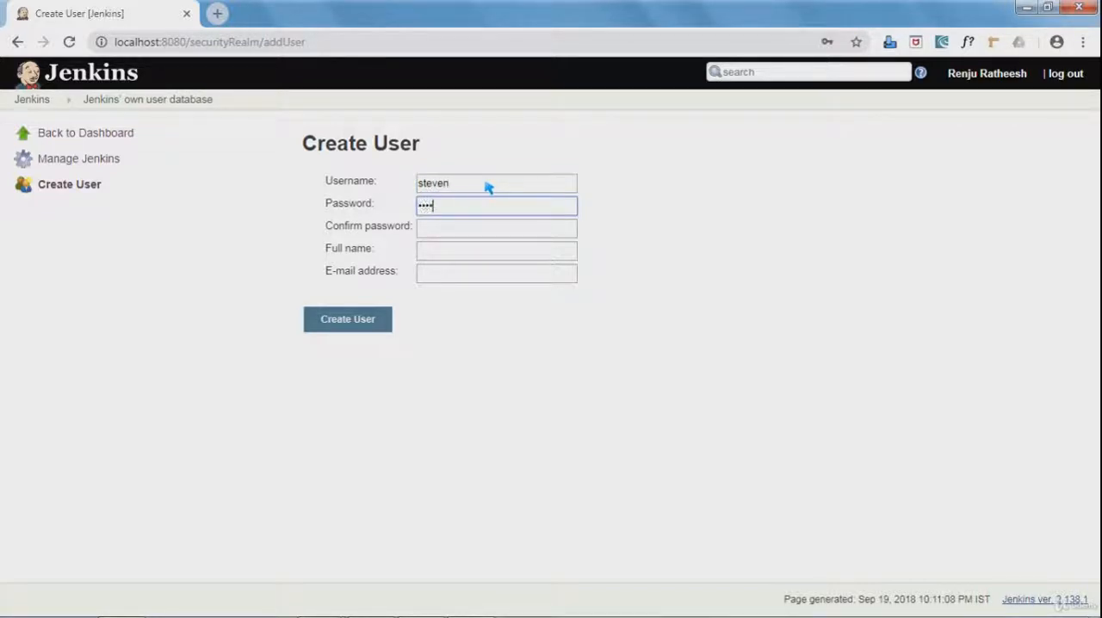
pyautogui.write('••••')
pyautogui.press('Tab')
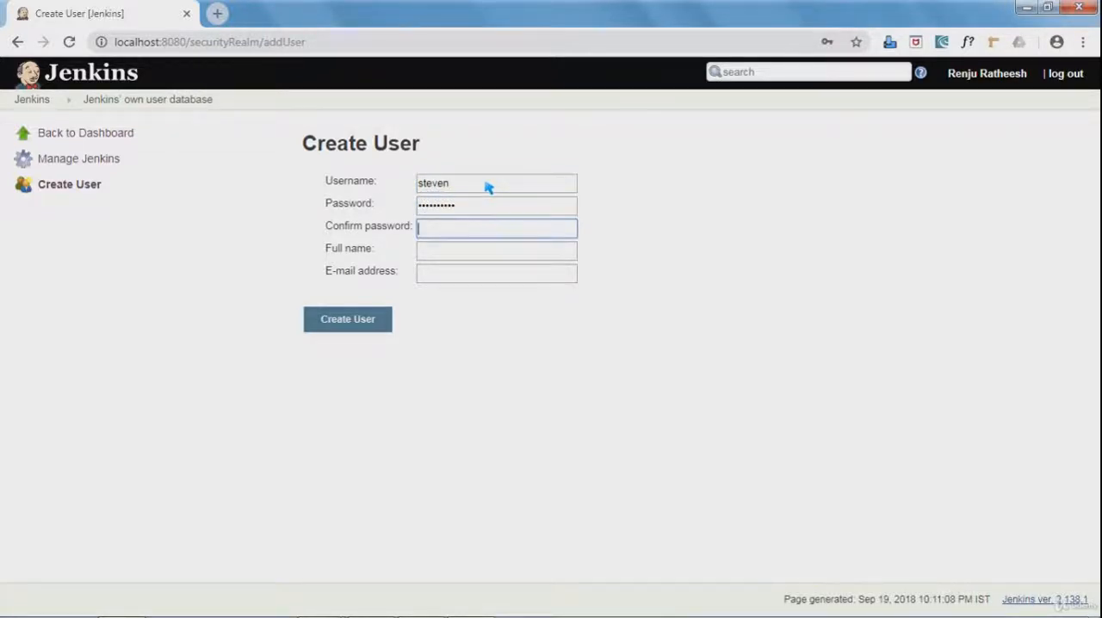
pyautogui.write('••••••••')
pyautogui.press('Tab')
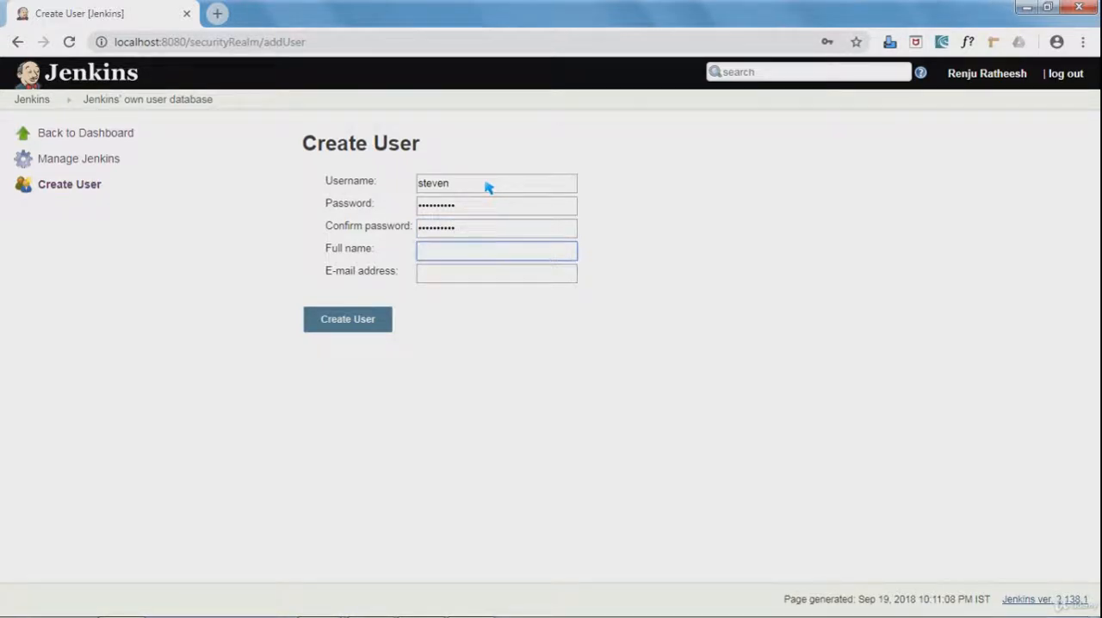
# Fill in the developer's full name and e-mail address and create the account.
pyautogui.write('Steven Developer')
pyautogui.press('Tab')
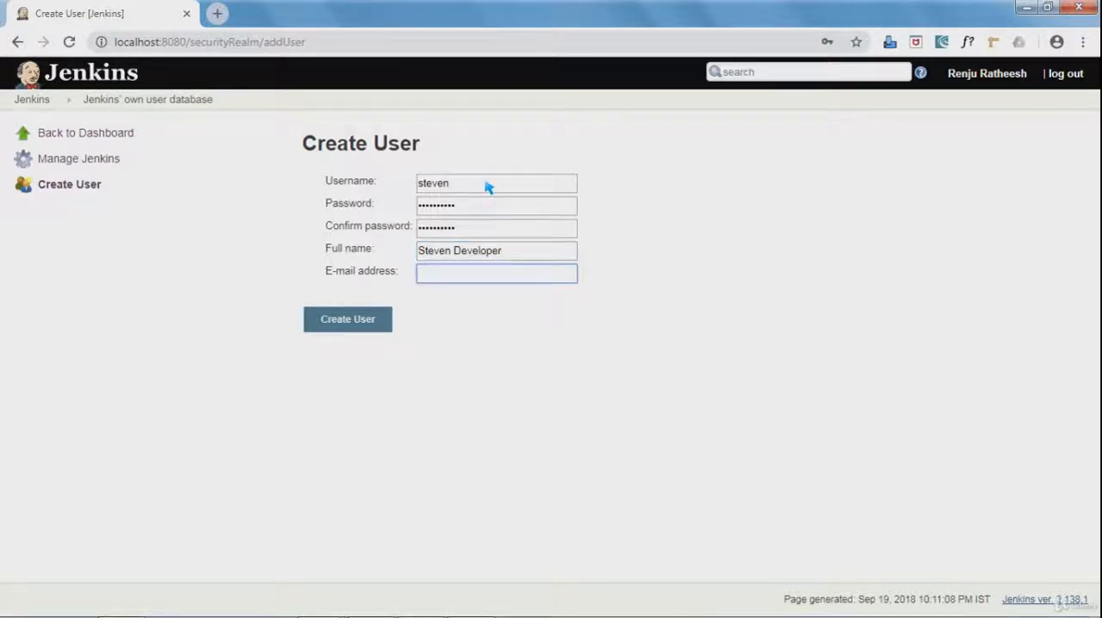
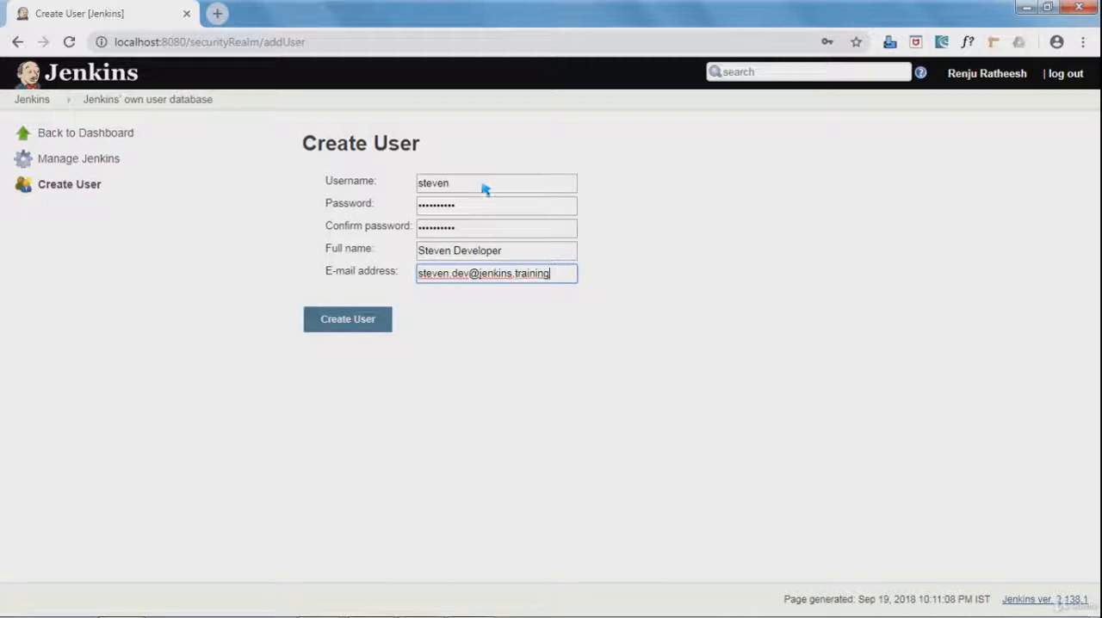
pyautogui.click(351, 323)
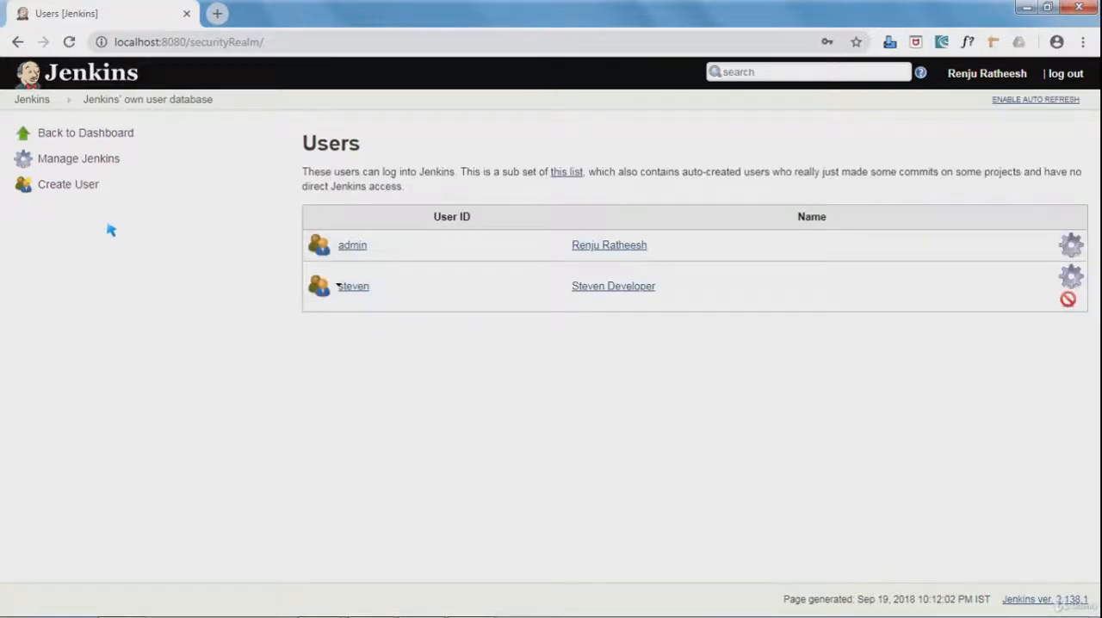
# Start a second account for the tester, entering the username and filling in and confirming the account password.
pyautogui.click(67, 189)
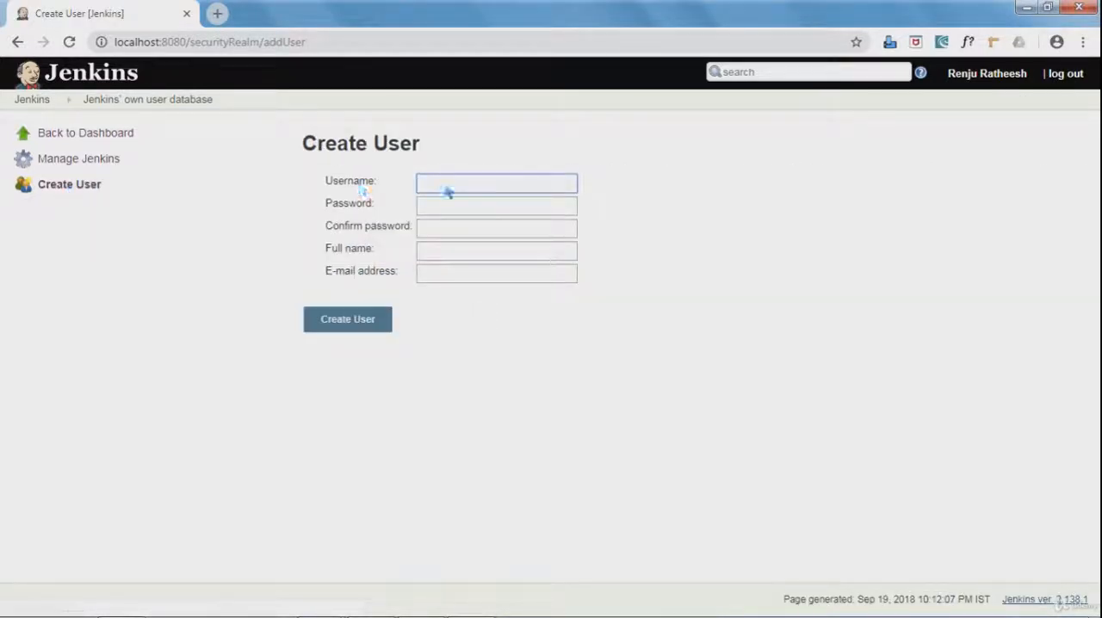
pyautogui.write('mary')
pyautogui.press('Tab')
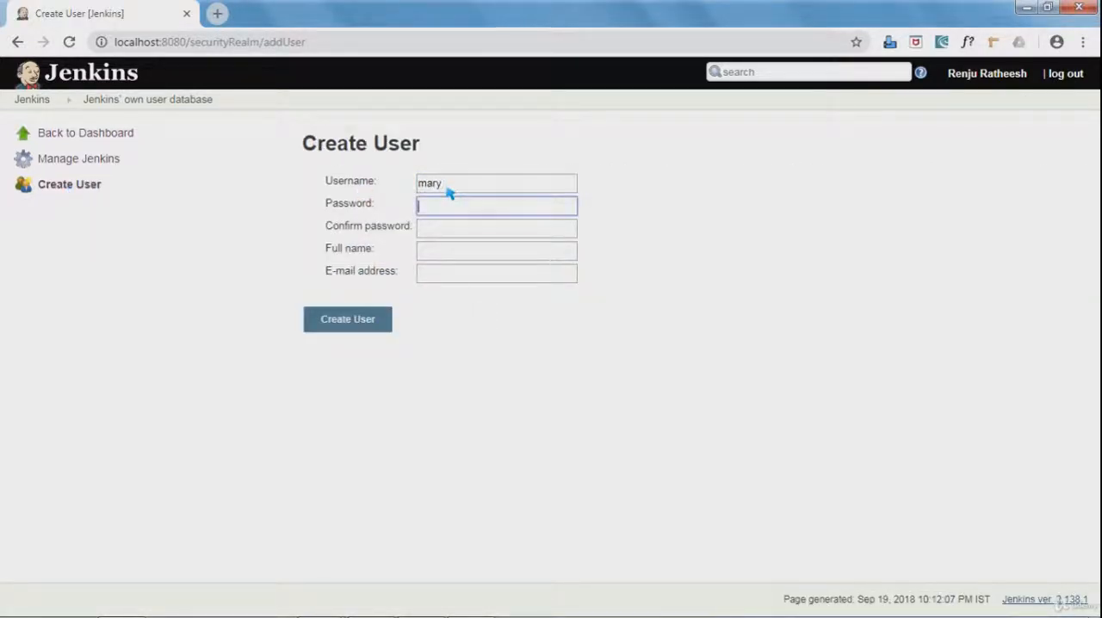
pyautogui.write('m•••••••••')
pyautogui.press('BackSpace')
pyautogui.press('BackSpace')
pyautogui.press('BackSpace')
pyautogui.press('BackSpace')
pyautogui.press('BackSpace')
pyautogui.press('BackSpace')
pyautogui.press('BackSpace')
pyautogui.press('BackSpace')
pyautogui.press('BackSpace')
pyautogui.press('BackSpace')
pyautogui.write('•••••••••')
pyautogui.press('Tab')
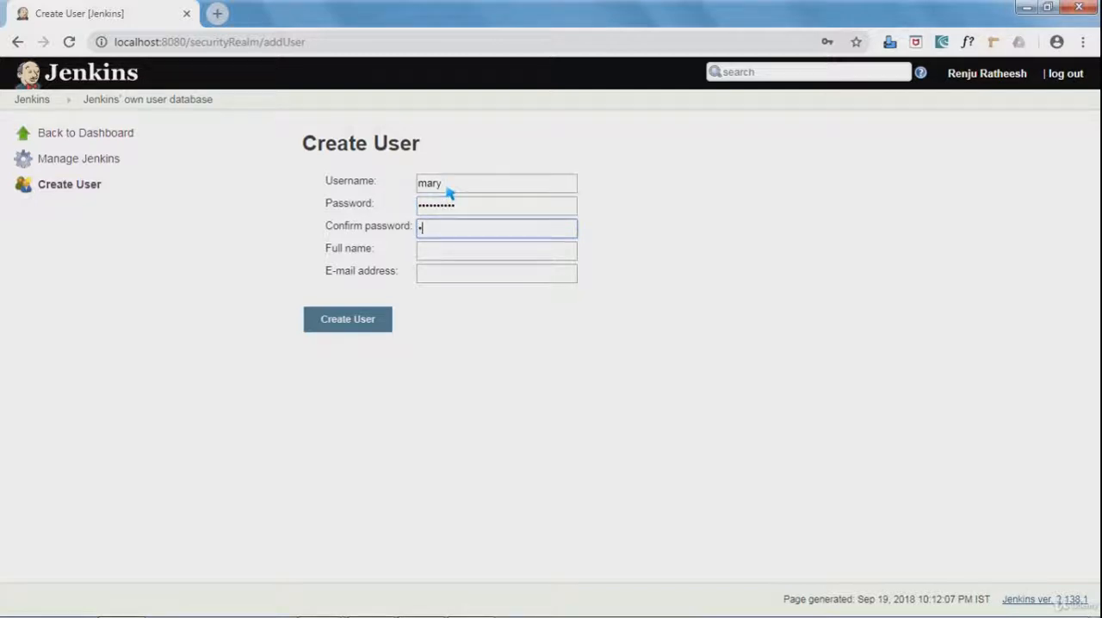
pyautogui.write('••••••••••')
pyautogui.press('Tab')
# Fill in the tester's full name and e-mail address and create the account.
pyautogui.write('Mar')
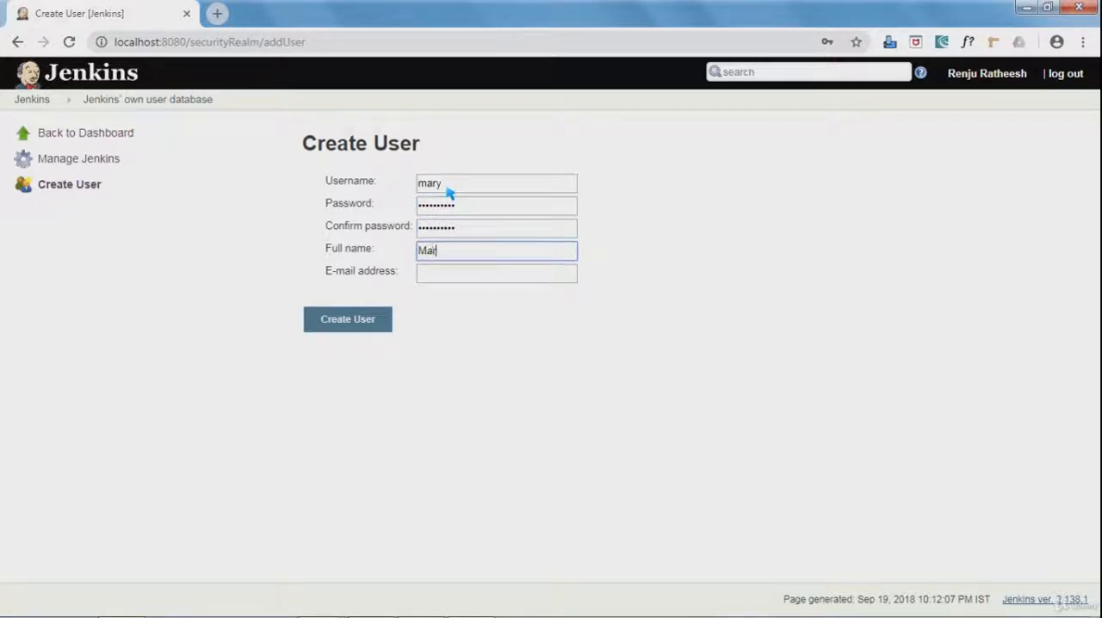
pyautogui.write('y Tester')
pyautogui.press('Tab')
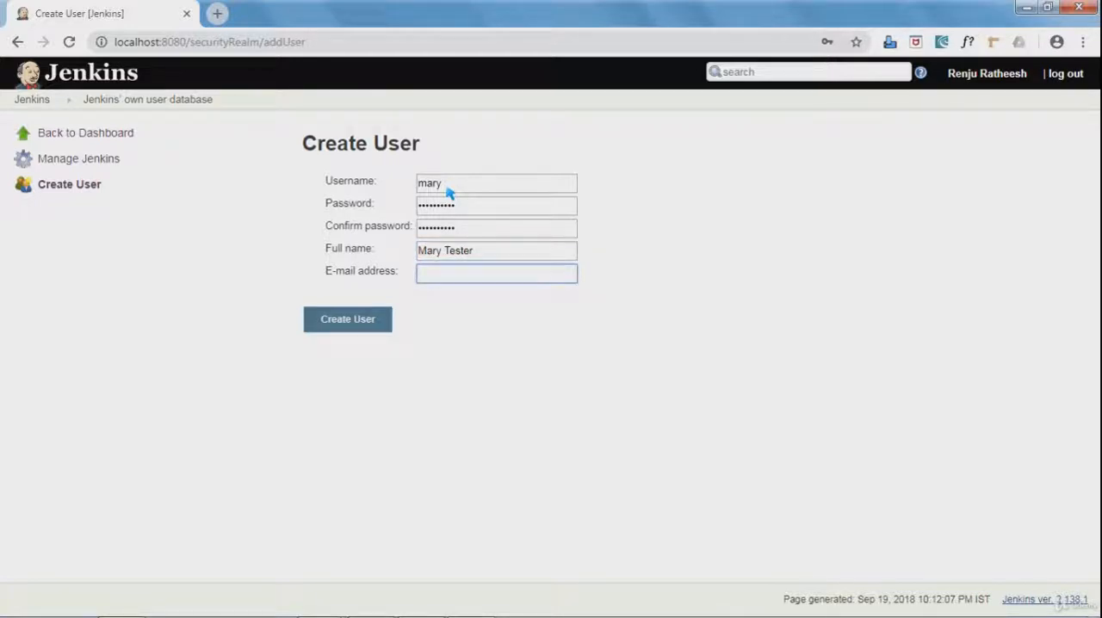
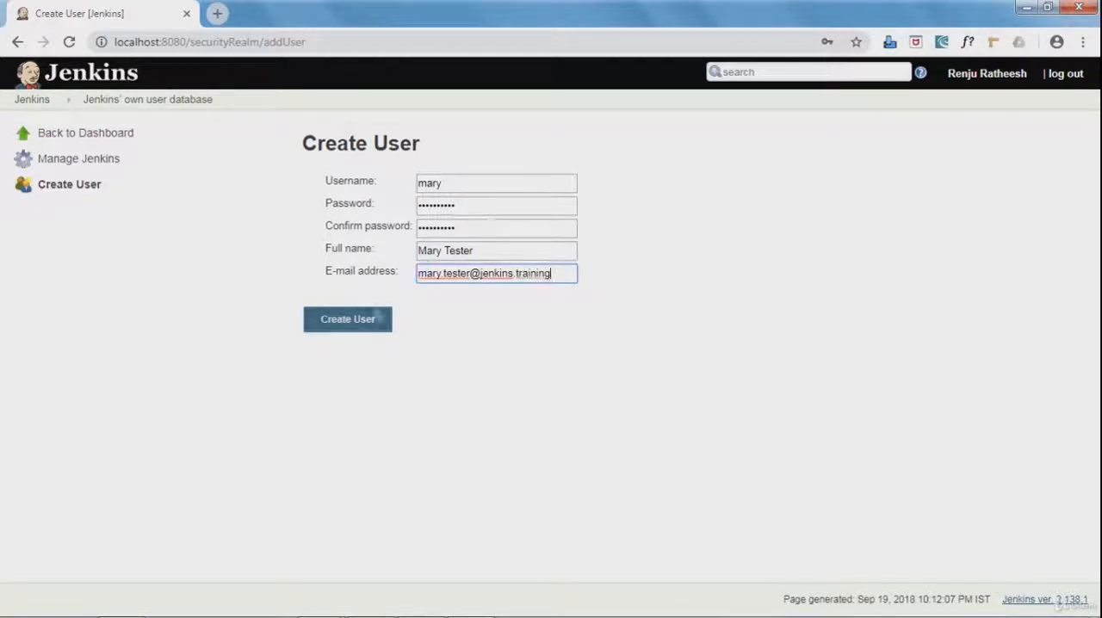
pyautogui.click(366, 321)
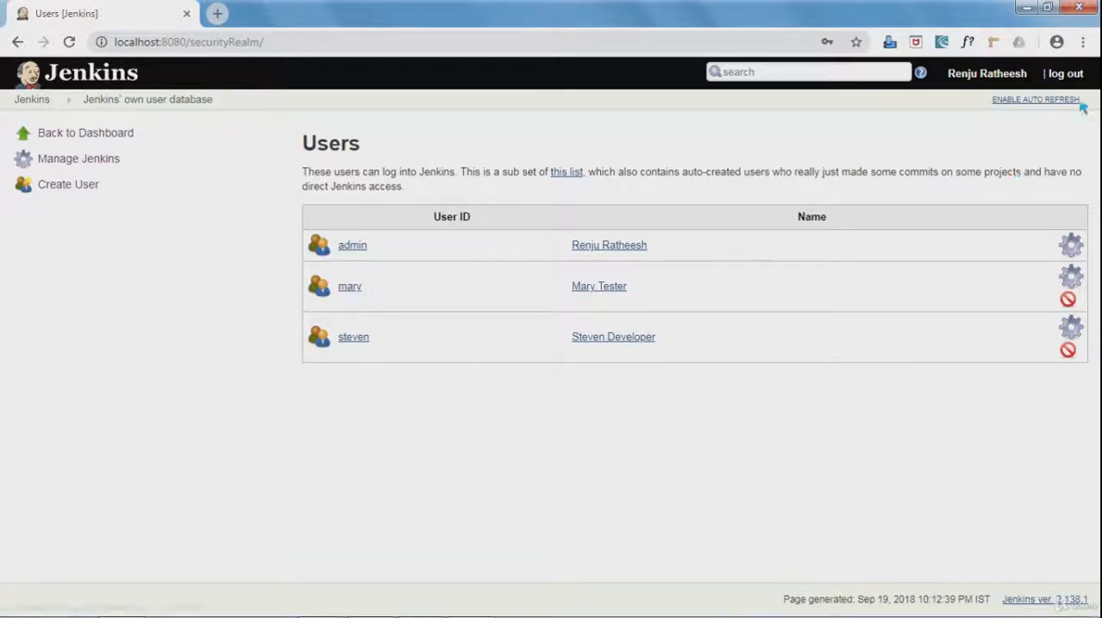
# Log out of the administrator session and sign in with the developer account's username and password.
pyautogui.click(1068, 73)
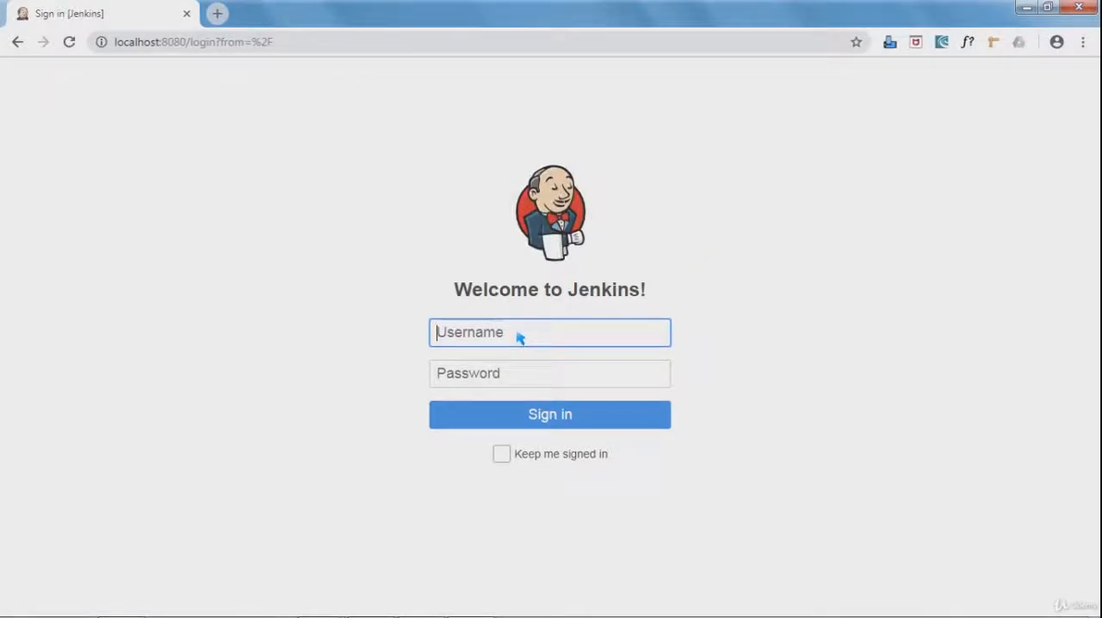
pyautogui.write('ste')
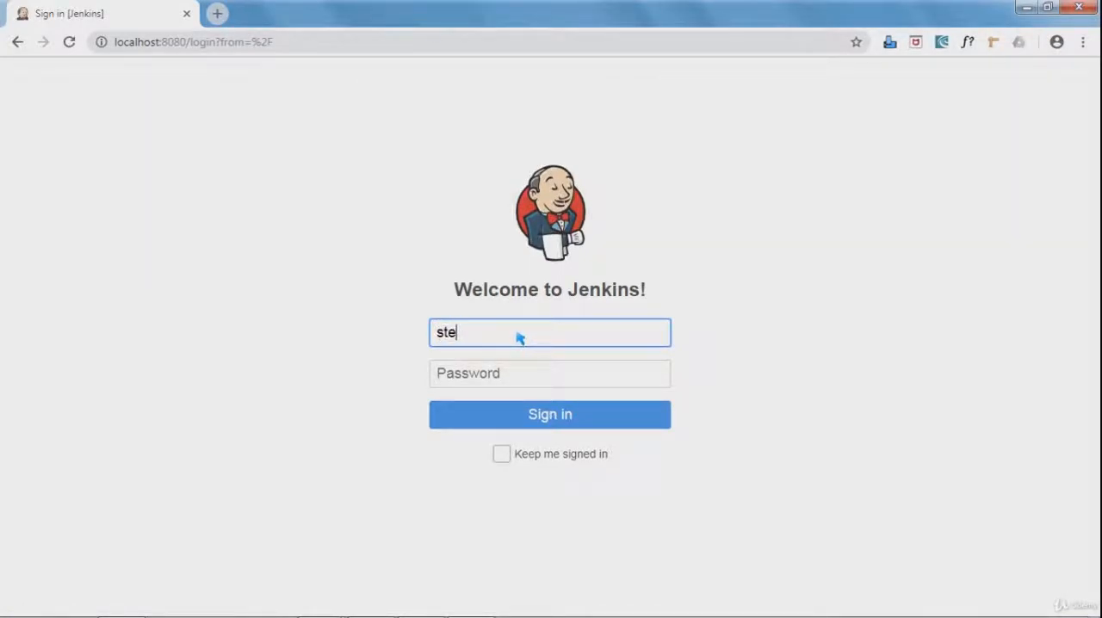
pyautogui.write('ven')
pyautogui.press('Tab')
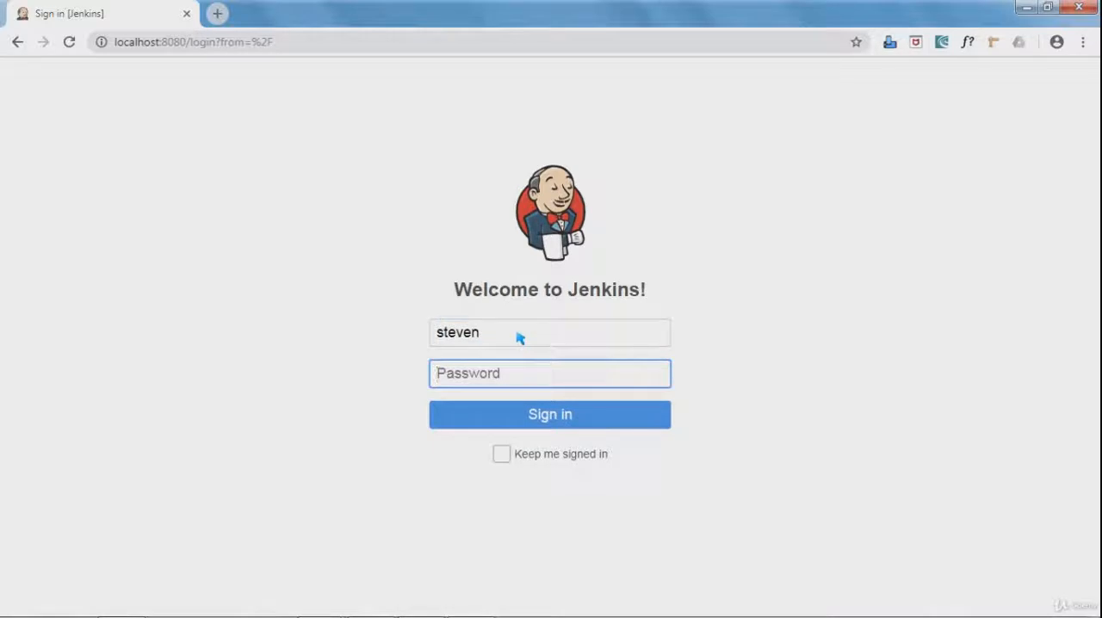
pyautogui.write('password')
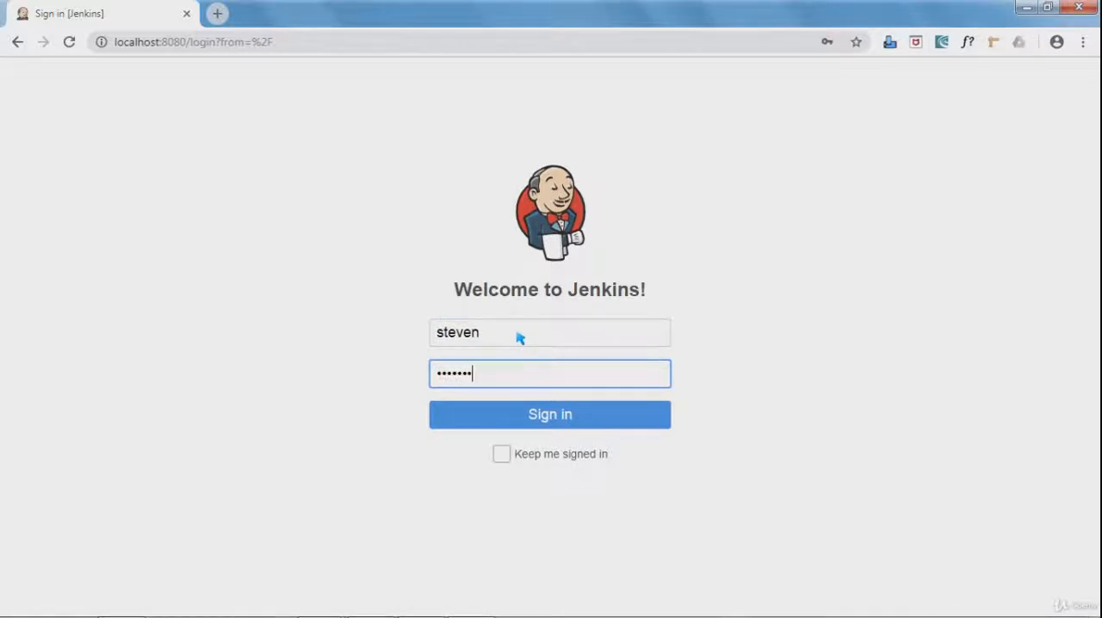
pyautogui.write('12')
pyautogui.press('Return')
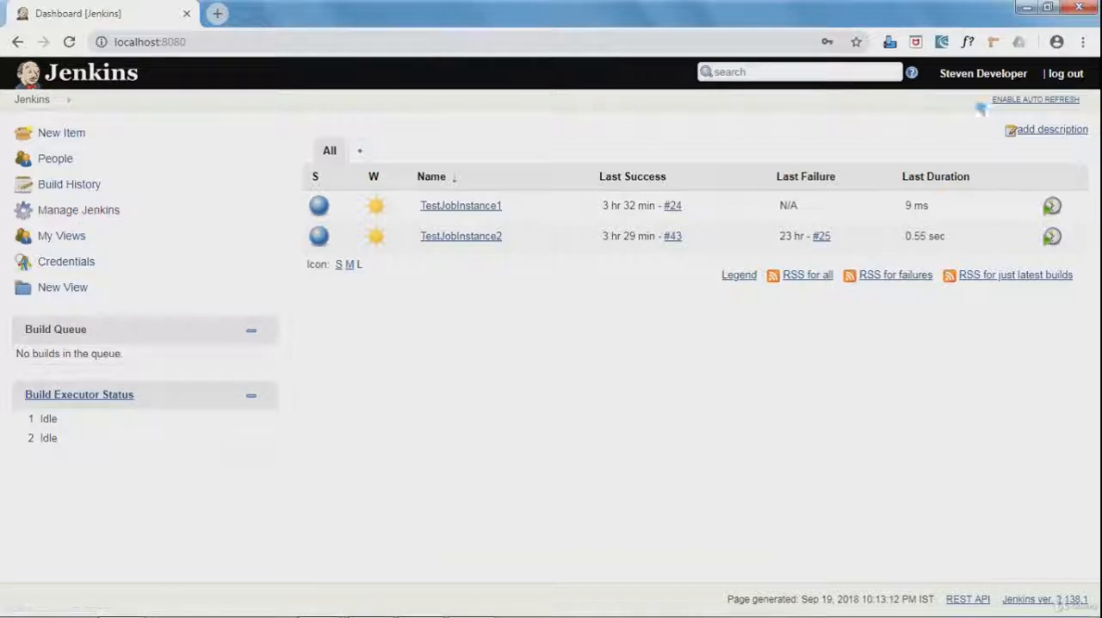
# Open a new incognito window and load the Jenkins site at localhost:8080 in it.
pyautogui.click(1083, 42)
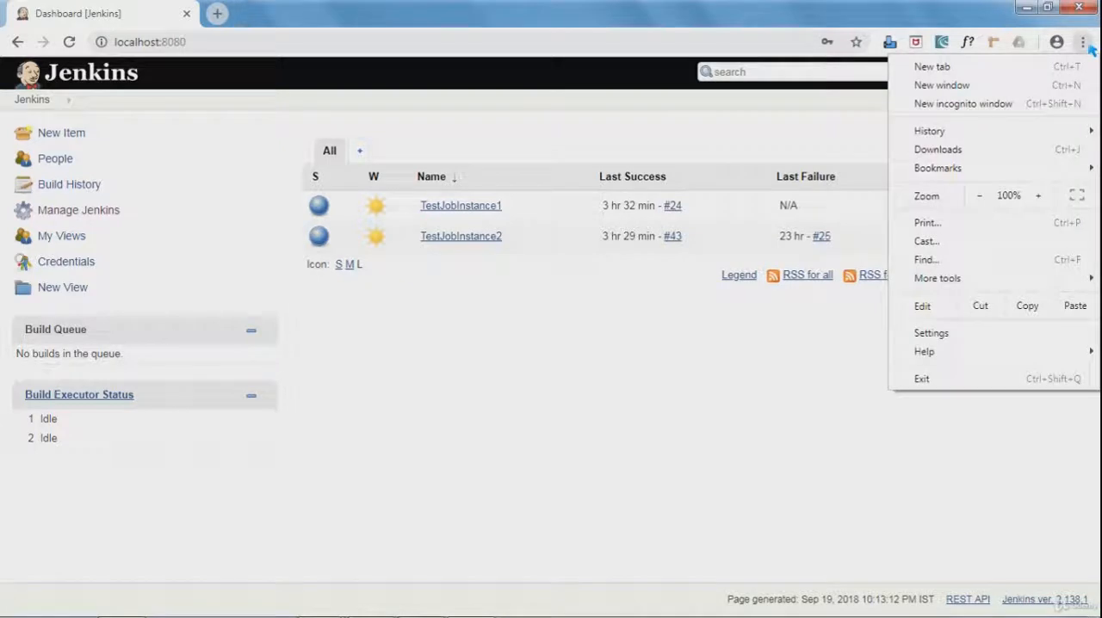
pyautogui.click(1012, 105)
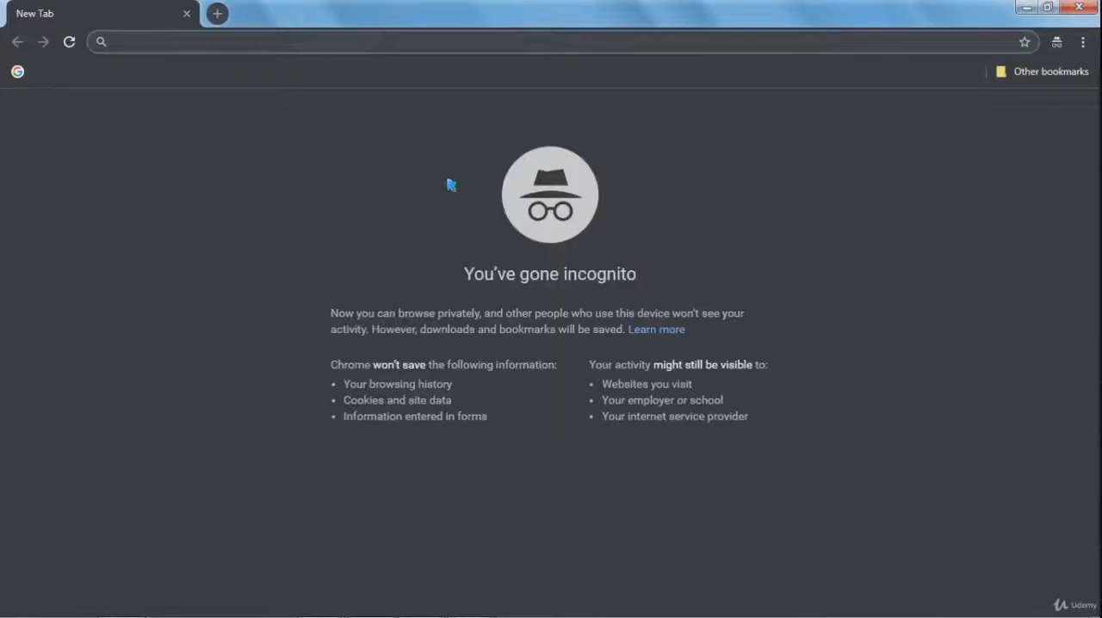
pyautogui.write('lo')
pyautogui.press('Return')
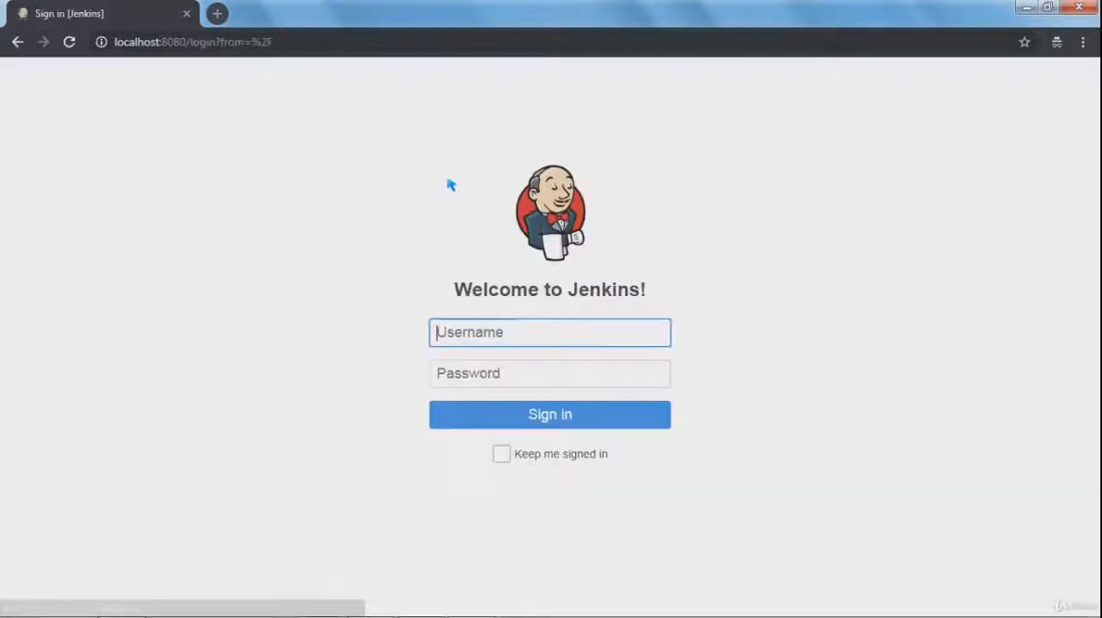
# Sign in to Jenkins as admin with the account password.
pyautogui.write('admin')
pyautogui.press('Tab')
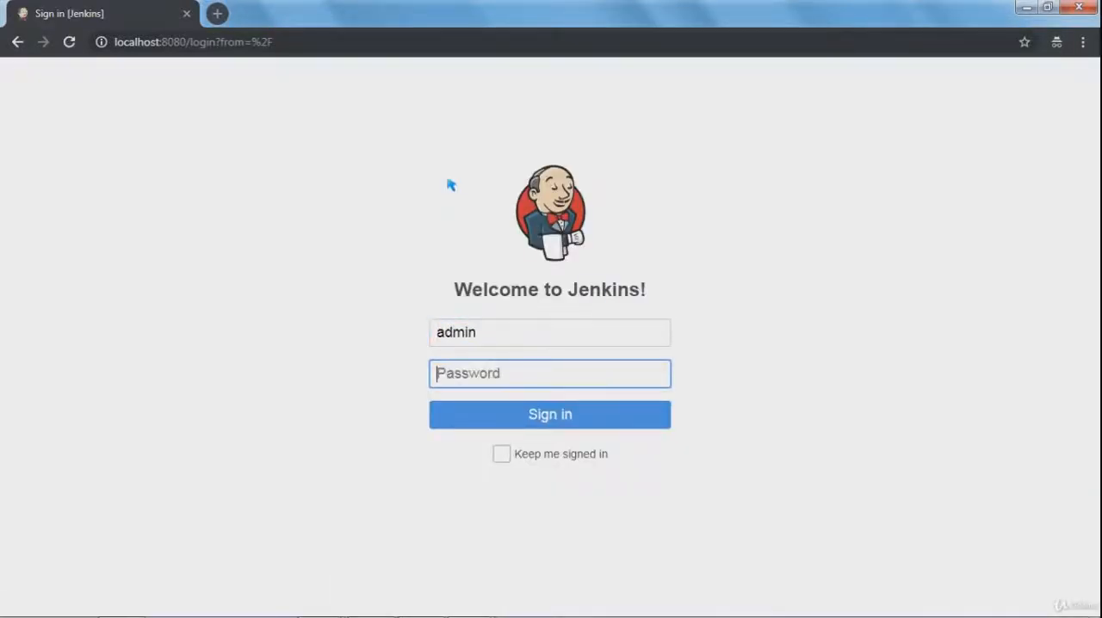
pyautogui.write('password')
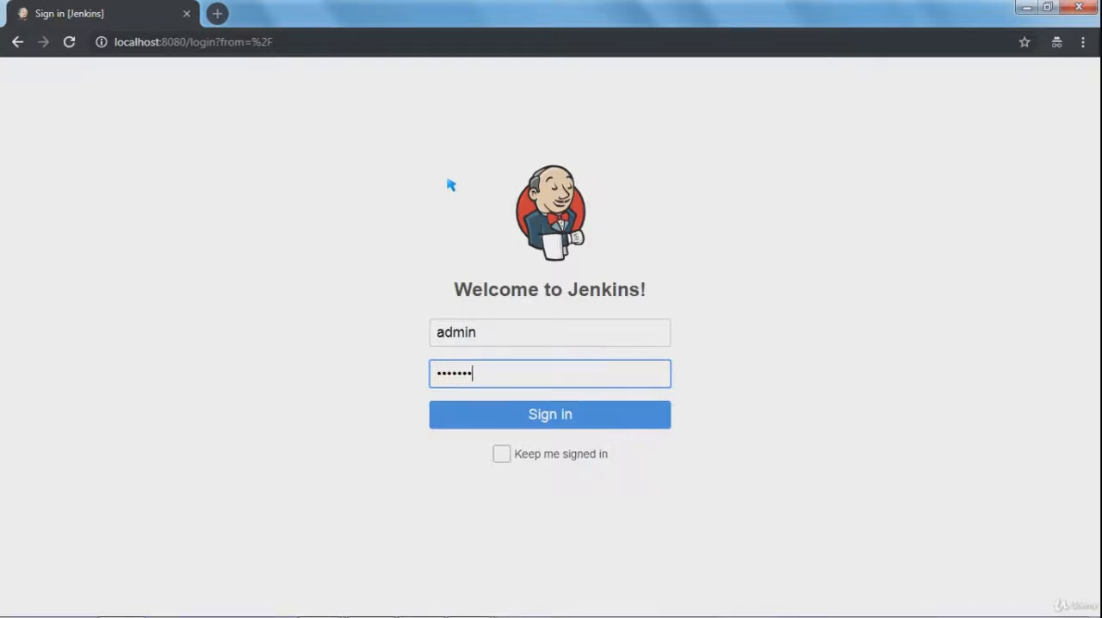
pyautogui.write('12')
pyautogui.press('Return')
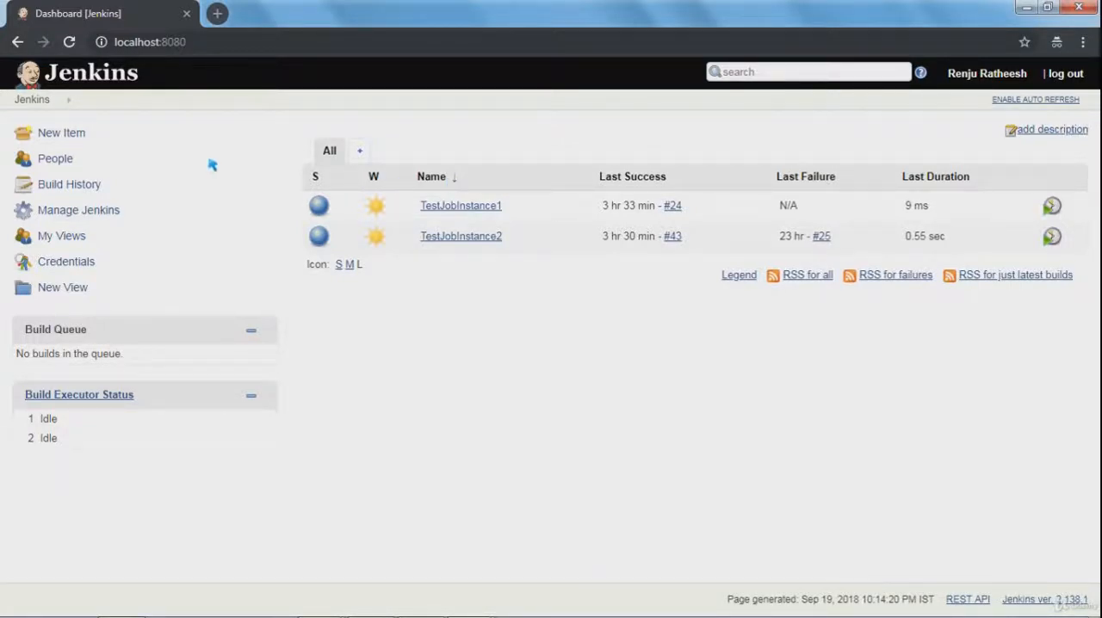
# Set the authorization strategy in the global security configuration to Matrix-based security.
pyautogui.click(91, 219)
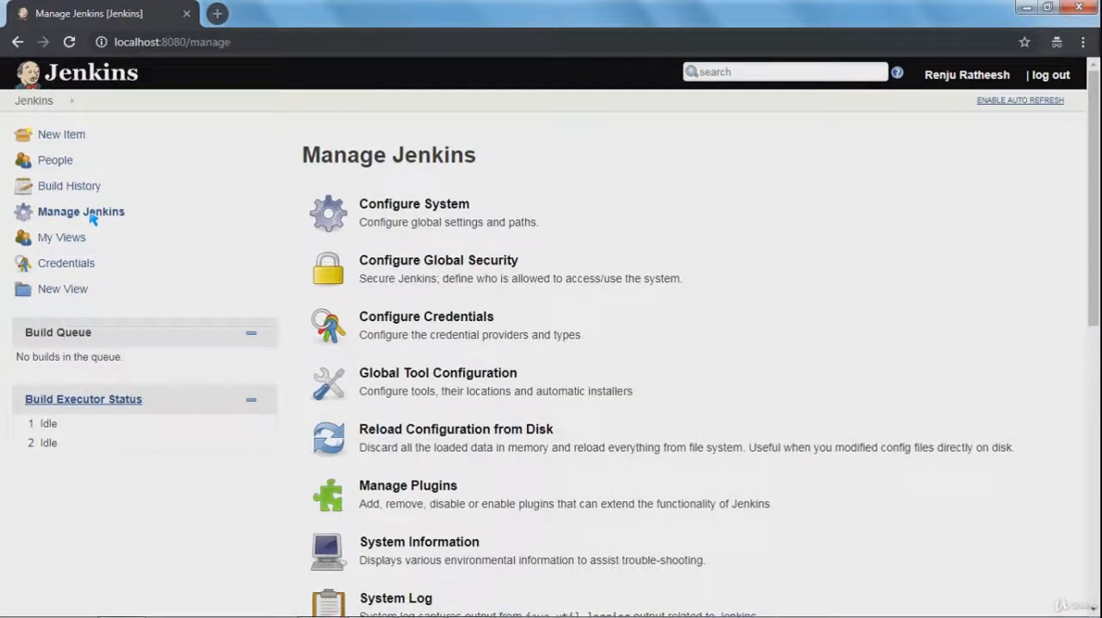
pyautogui.click(439, 268)
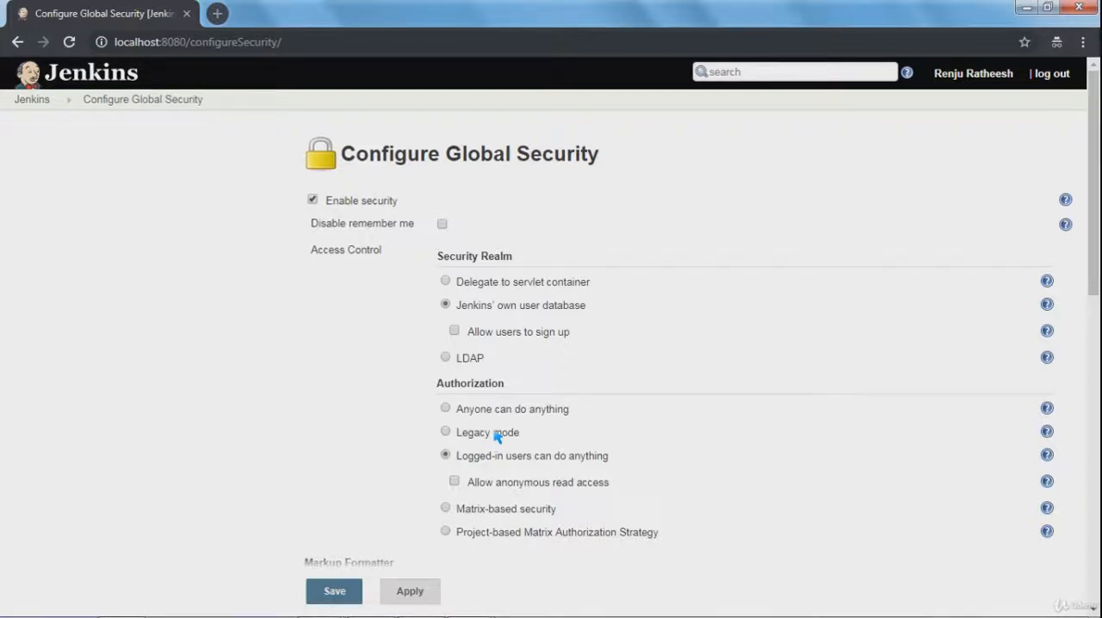
pyautogui.click(487, 515)
pyautogui.scroll(-3, 806, 472)
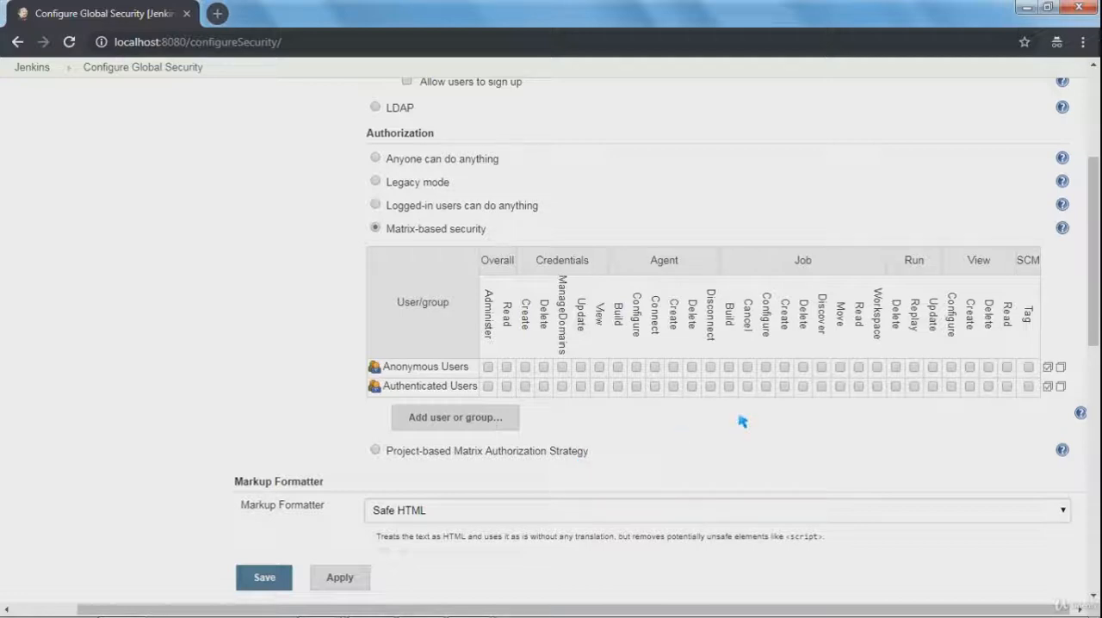
# Add the developer's user account to the permission matrix, grant it Overall Read, and save the security configuration.
pyautogui.click(487, 425)
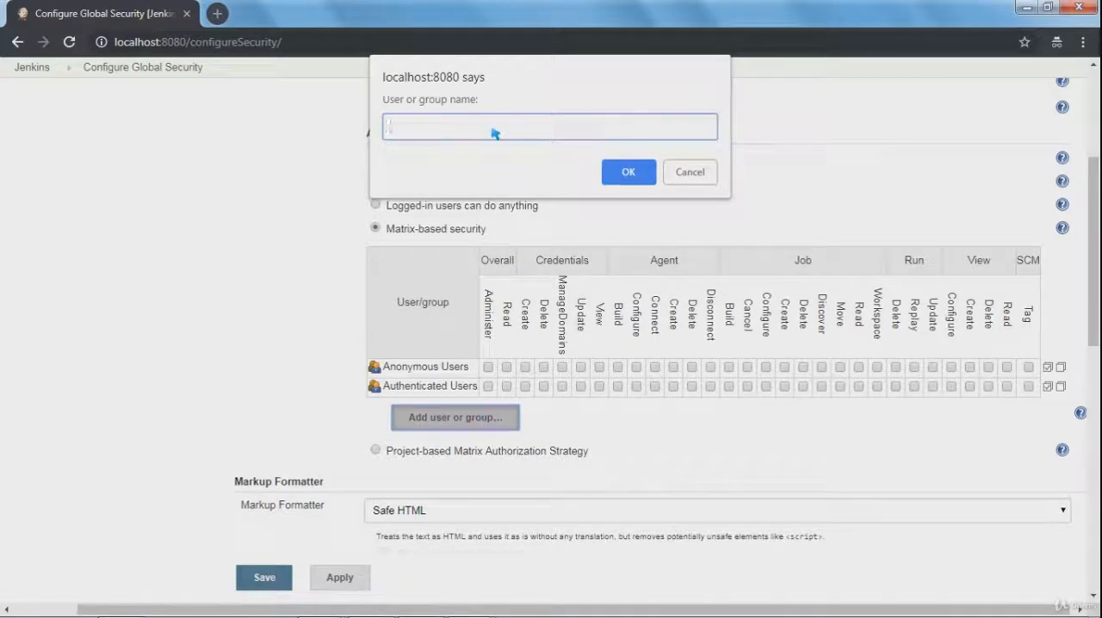
pyautogui.write('steven')
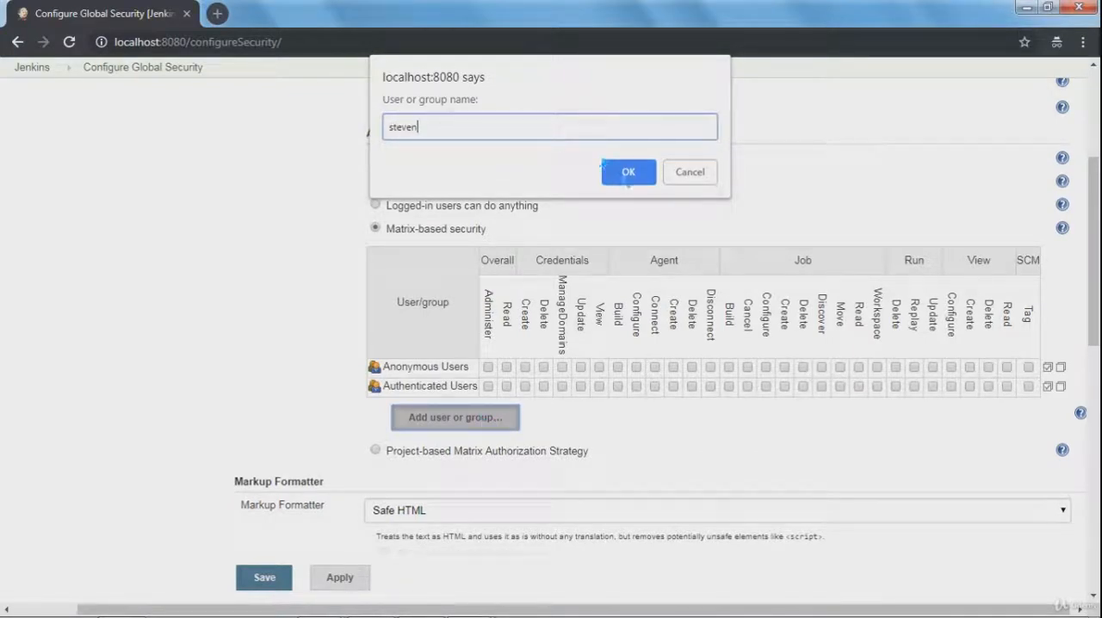
pyautogui.click(627, 177)
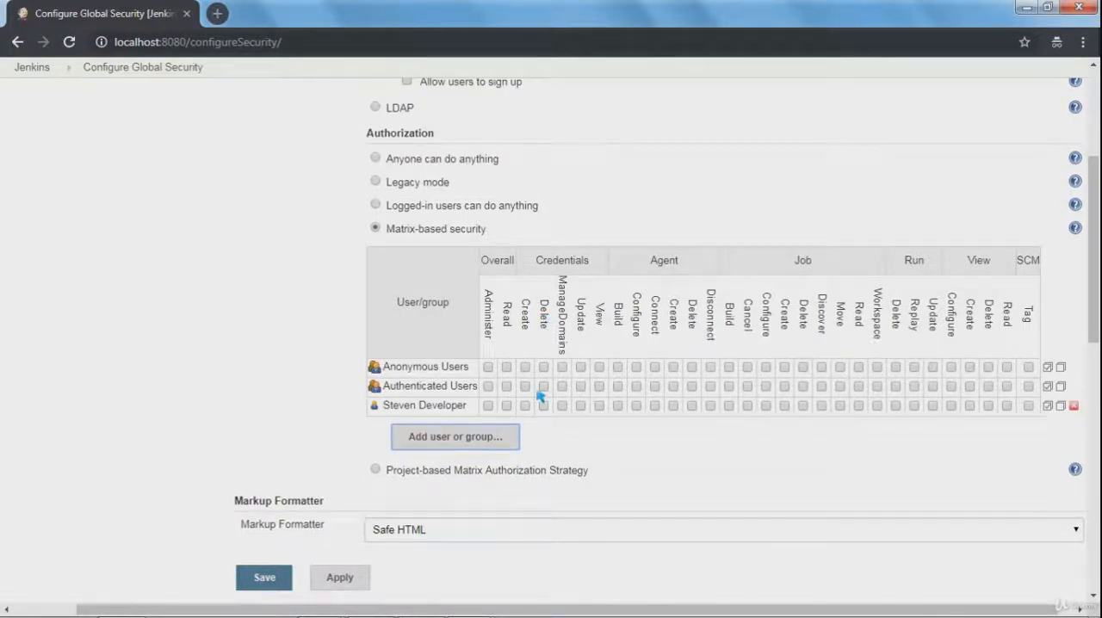
pyautogui.click(508, 407)
pyautogui.click(265, 580)
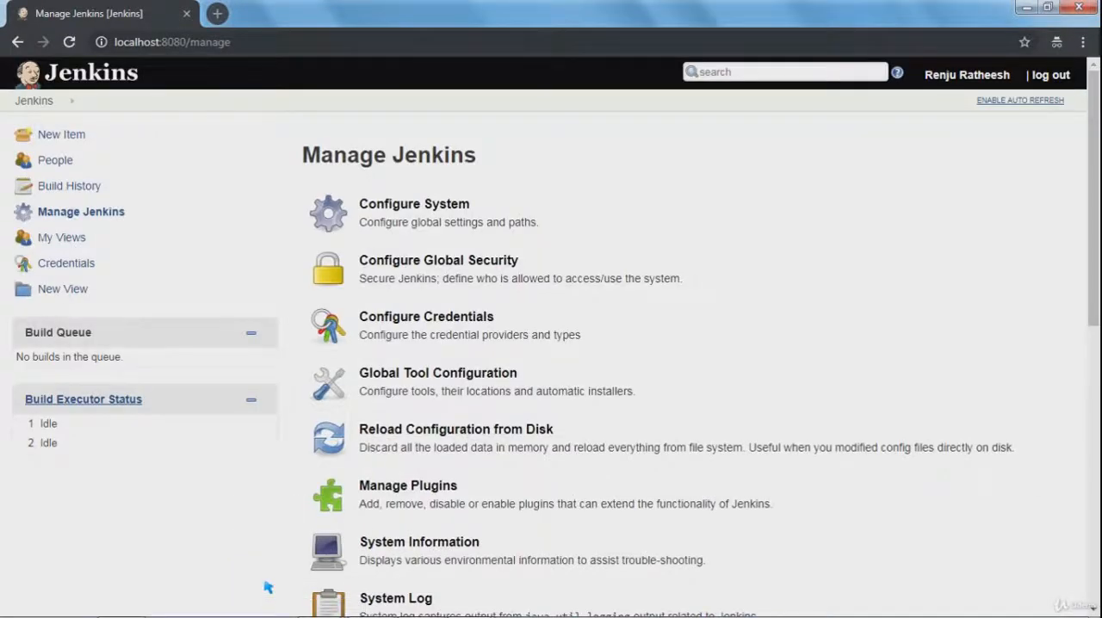
# Switch to the developer's browser window and reload the Jenkins dashboard to check the account's access.
pyautogui.hotkey('alt', 'Tab')
pyautogui.hotkey('alt', 'Tab')
pyautogui.hotkey('alt', 'shift', 'Tab')
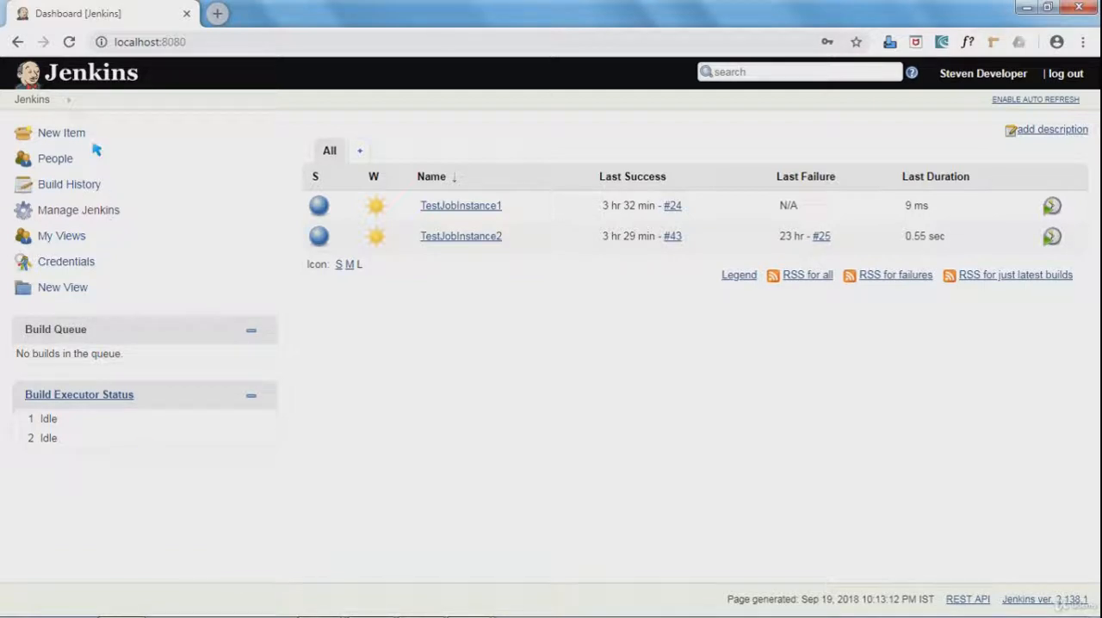
pyautogui.click(70, 41)
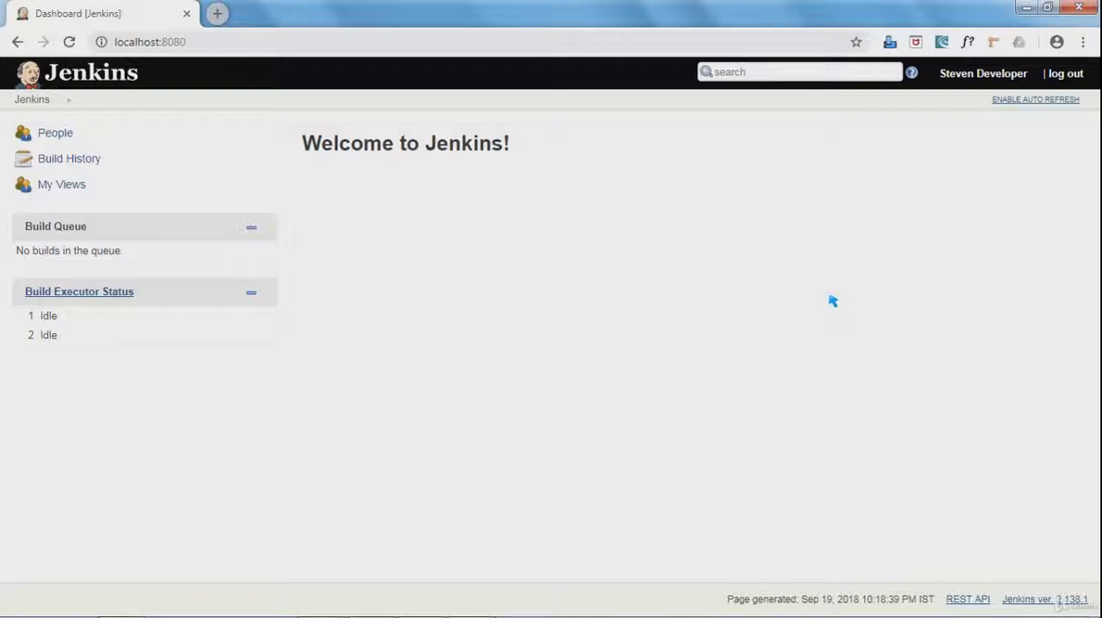
# In the administrator window, grant the developer Job Read in the global security matrix and save, and reload the developer's dashboard.
pyautogui.hotkey('alt', 'Tab')
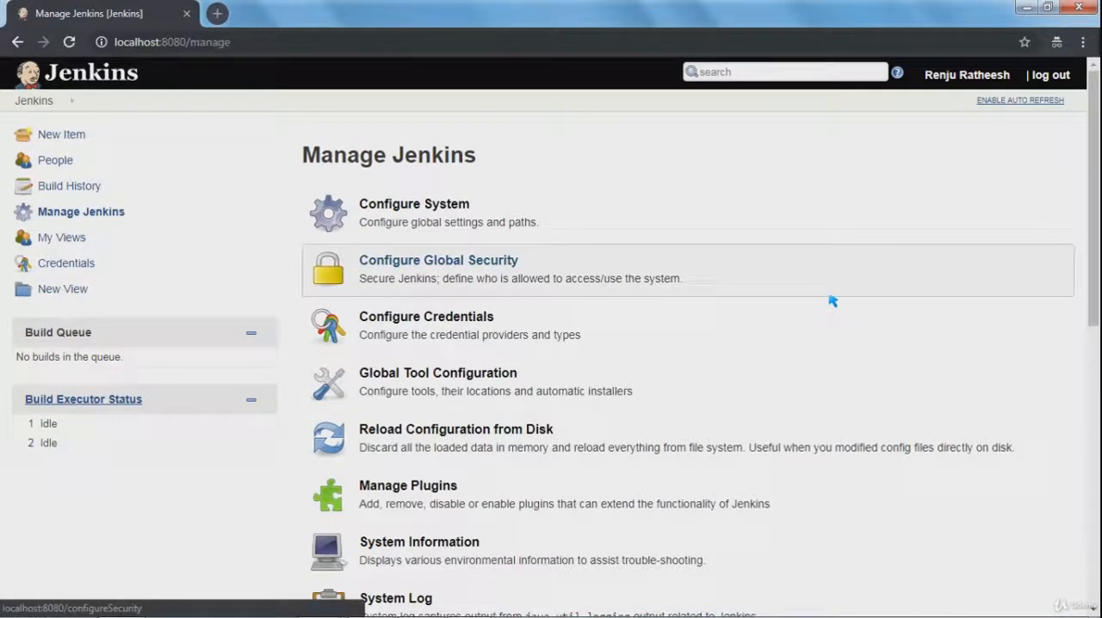
pyautogui.click(447, 267)
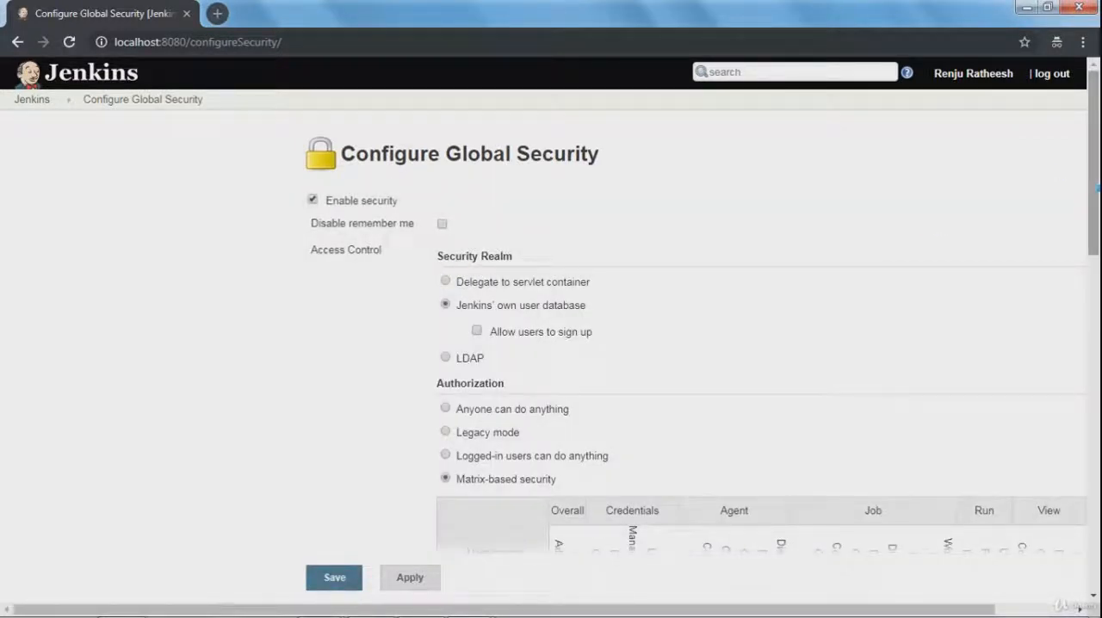
pyautogui.moveTo(1096, 226); pyautogui.dragTo(1098, 318)
pyautogui.moveTo(820, 315)
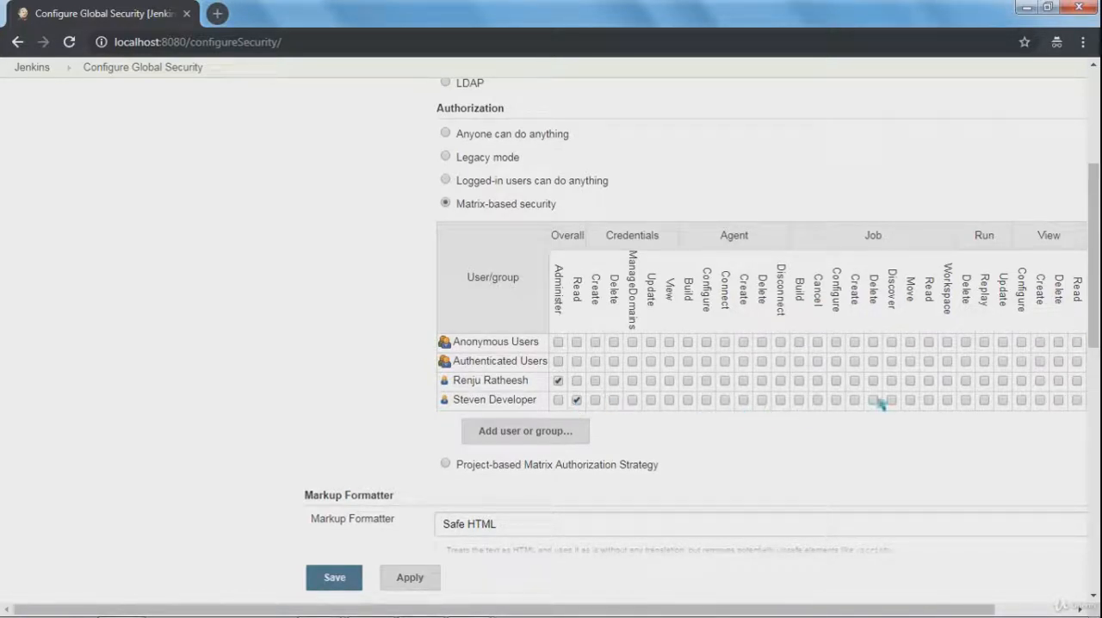
pyautogui.click(929, 400)
pyautogui.click(333, 580)
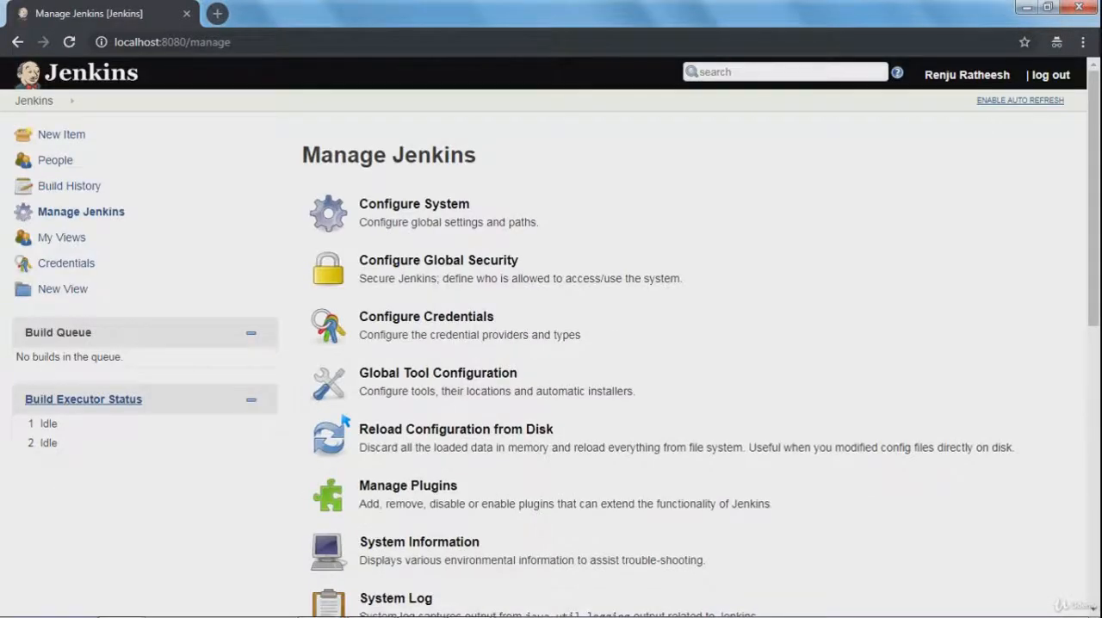
pyautogui.hotkey('alt', 'Tab')
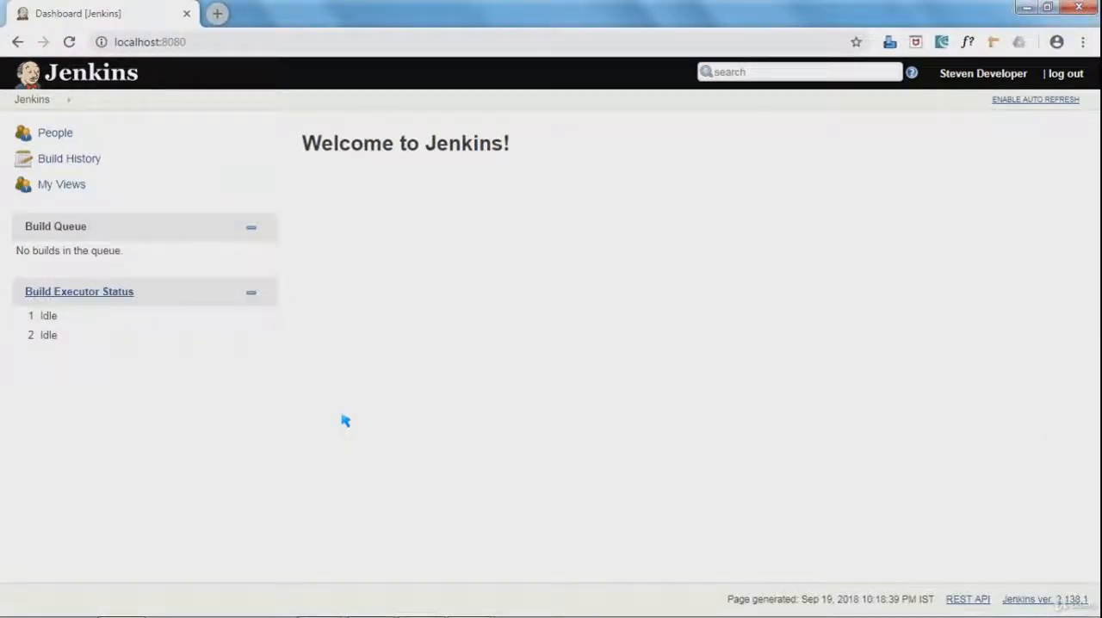
pyautogui.click(71, 42)
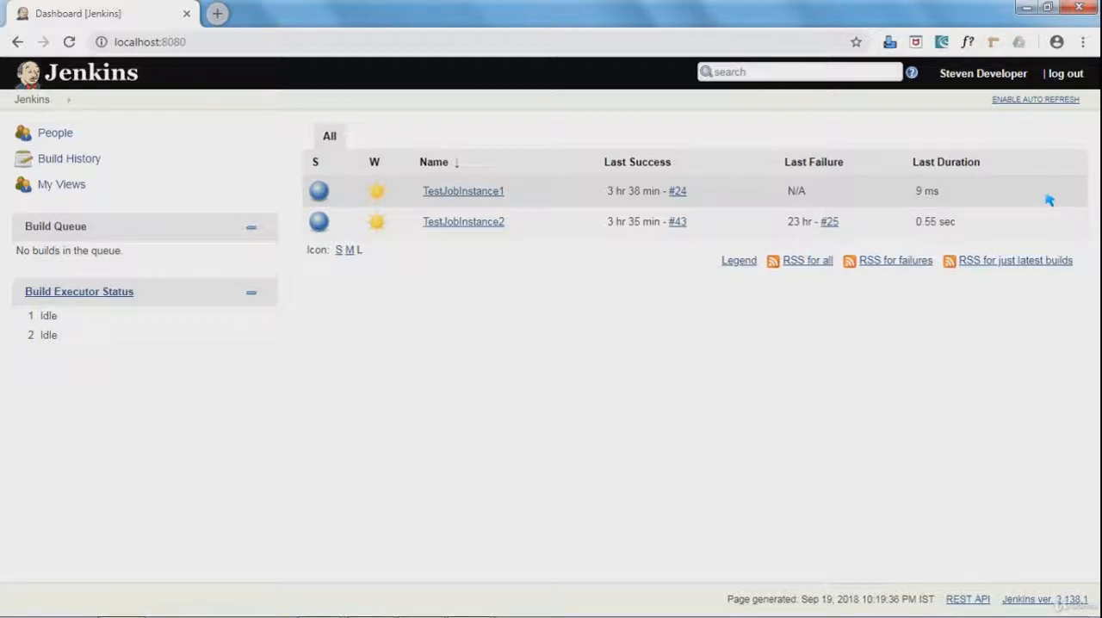
# Back in the administrator window, grant the developer the Job Build permission in the global security matrix and save.
pyautogui.hotkey('alt', 'Tab')
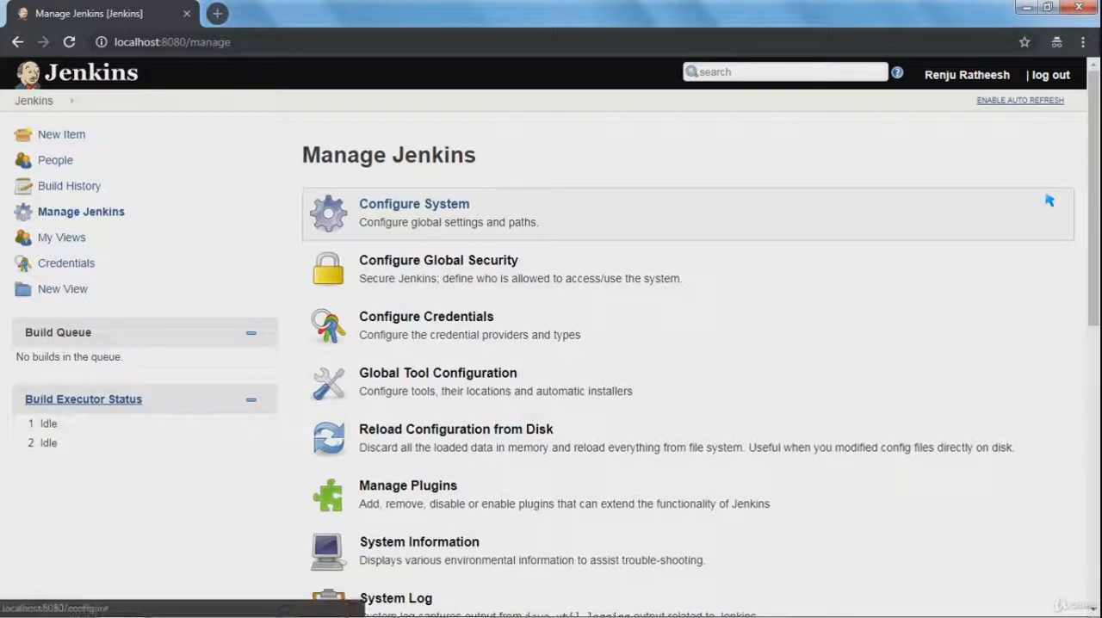
pyautogui.click(420, 276)
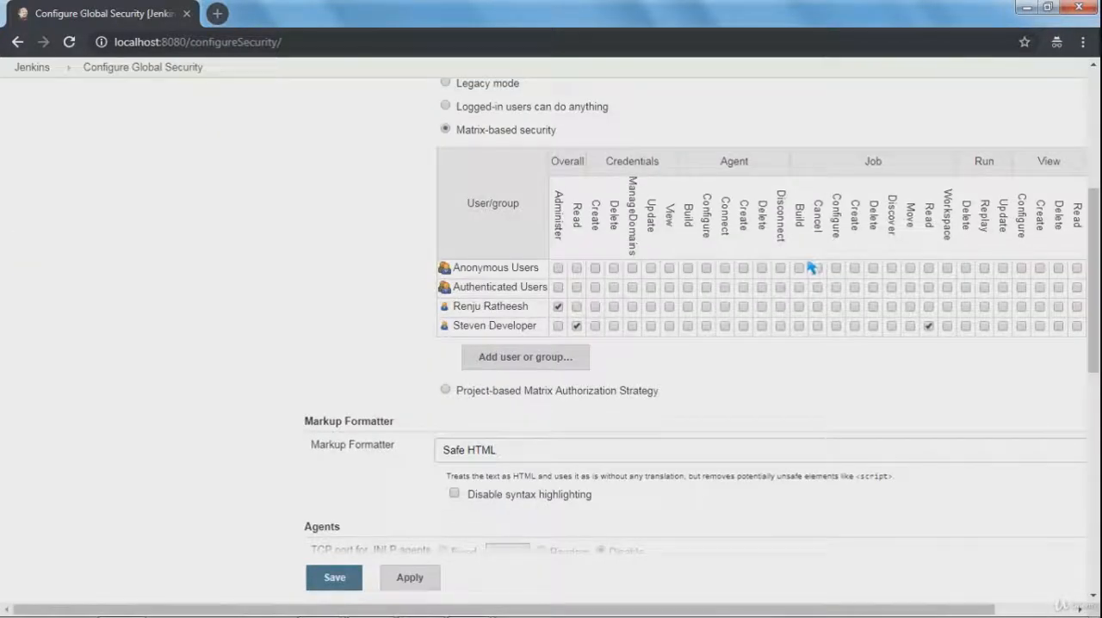
pyautogui.click(801, 327)
pyautogui.click(335, 578)
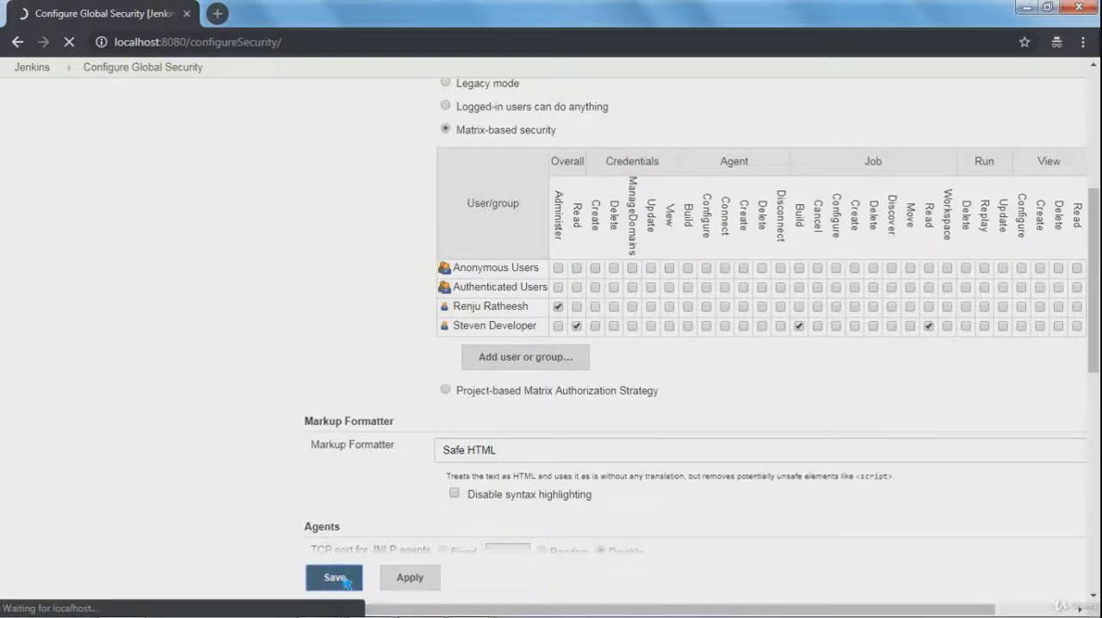
# Reload the dashboard in the developer's window and examine the actions offered for TestJobInstance1.
pyautogui.hotkey('alt', 'Tab')
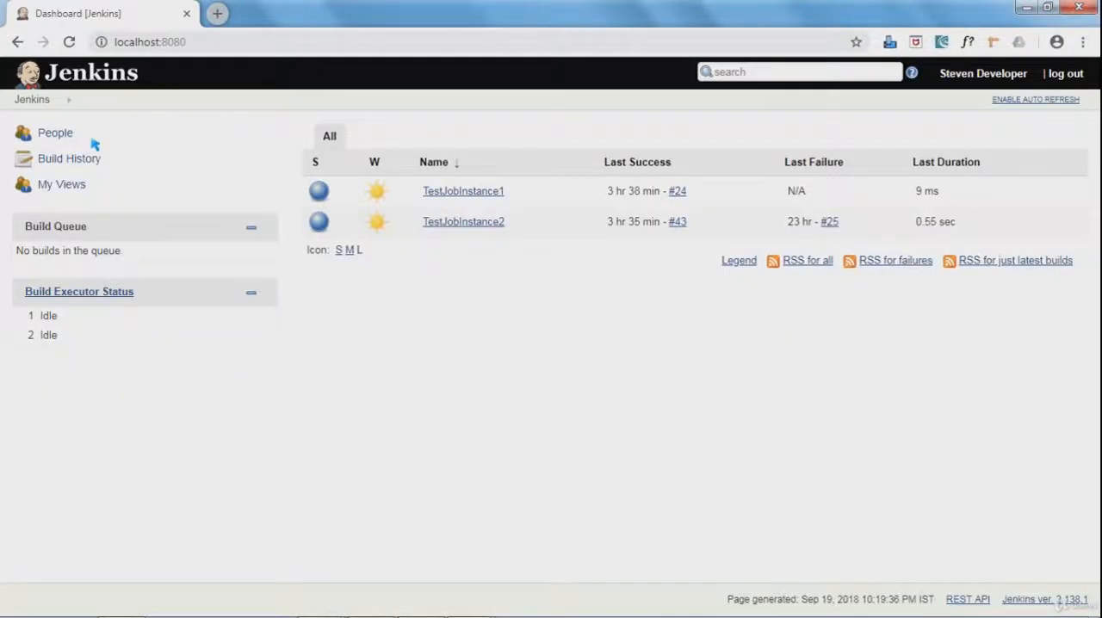
pyautogui.click(68, 47)
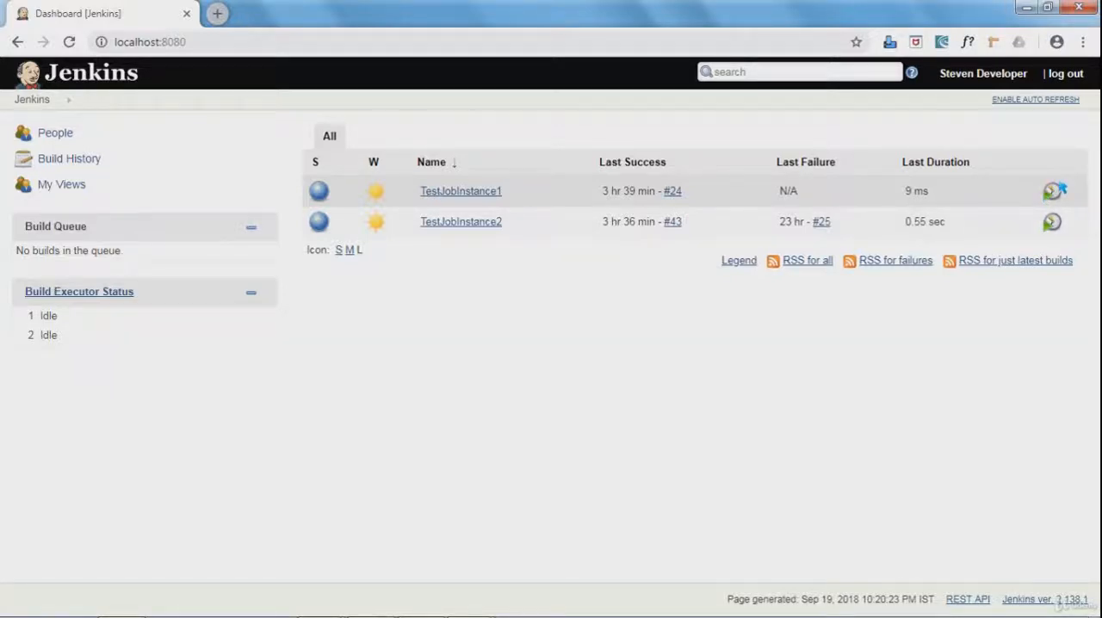
pyautogui.click(508, 192)
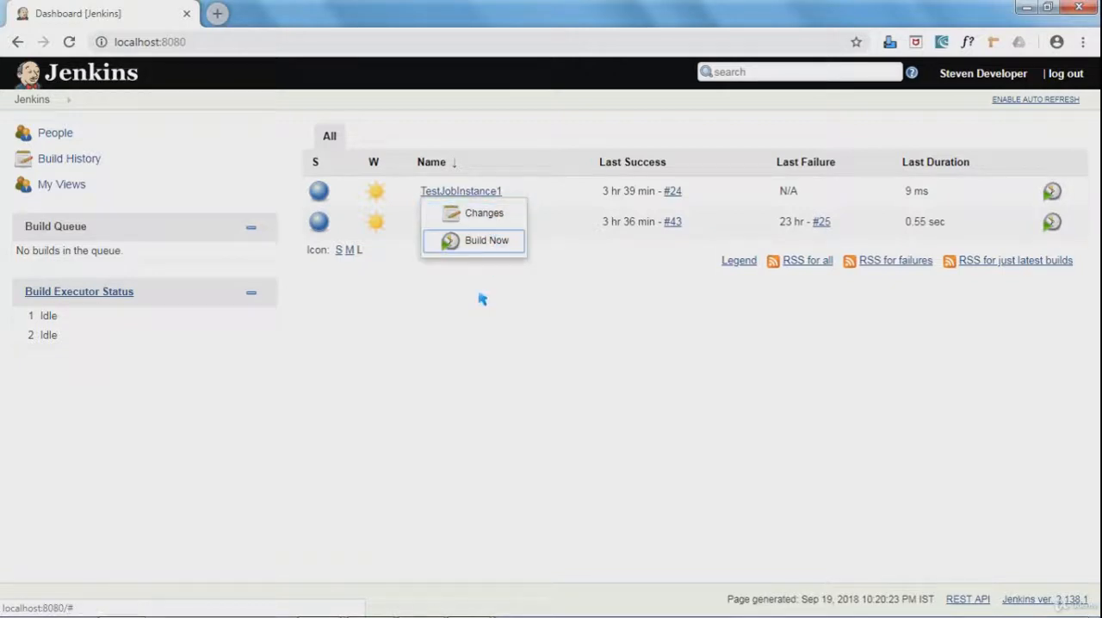
pyautogui.click(460, 352)
# In the administrator window, grant the developer the Job Configure permission in the security matrix and save.
pyautogui.hotkey('alt', 'Tab')
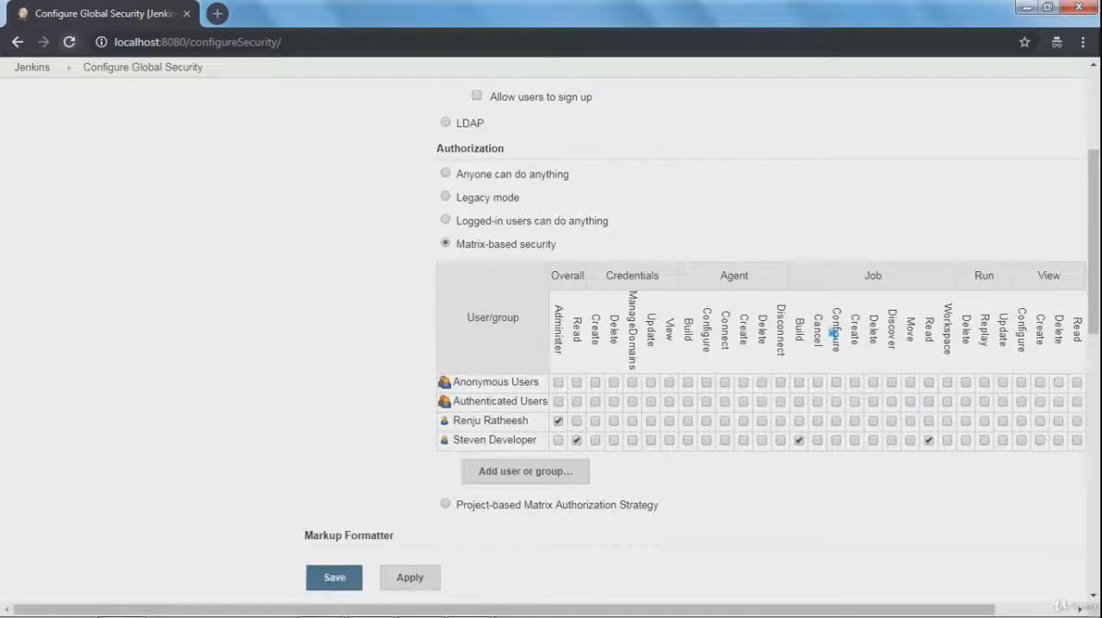
pyautogui.click(837, 440)
pyautogui.click(344, 579)
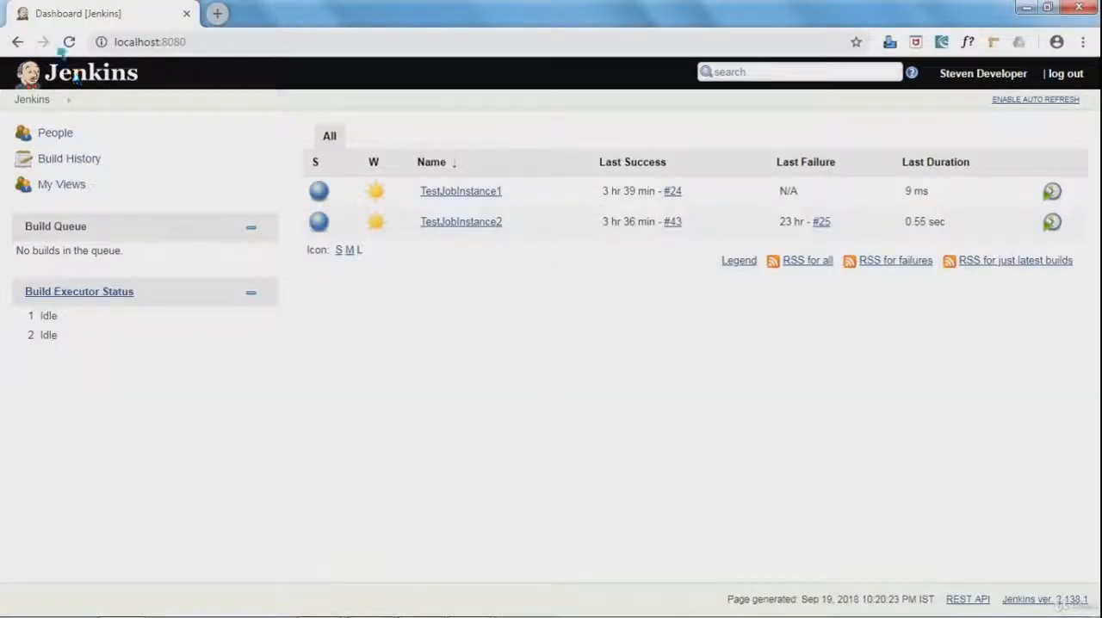
# Reload the developer's dashboard and open the configuration page of TestJobInstance1.
pyautogui.click(68, 41)
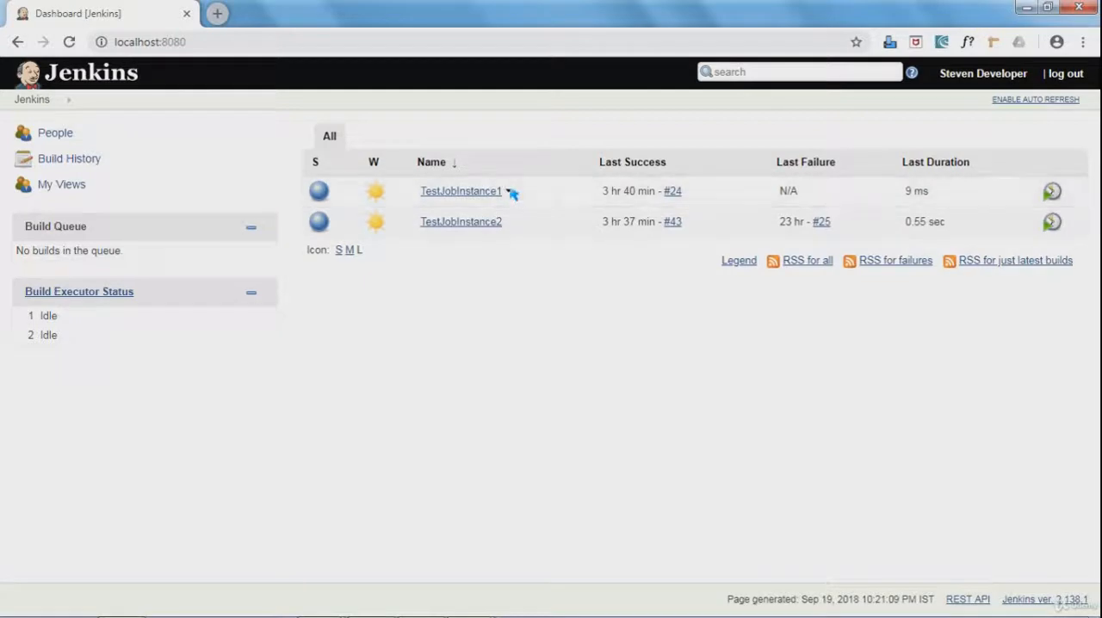
pyautogui.click(509, 192)
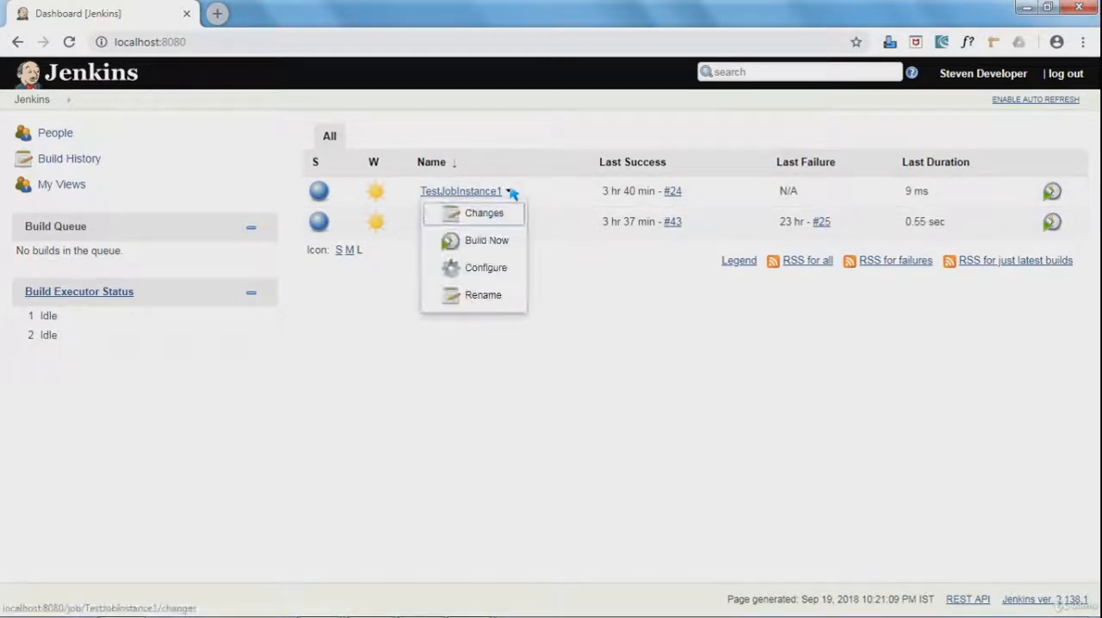
pyautogui.click(486, 269)
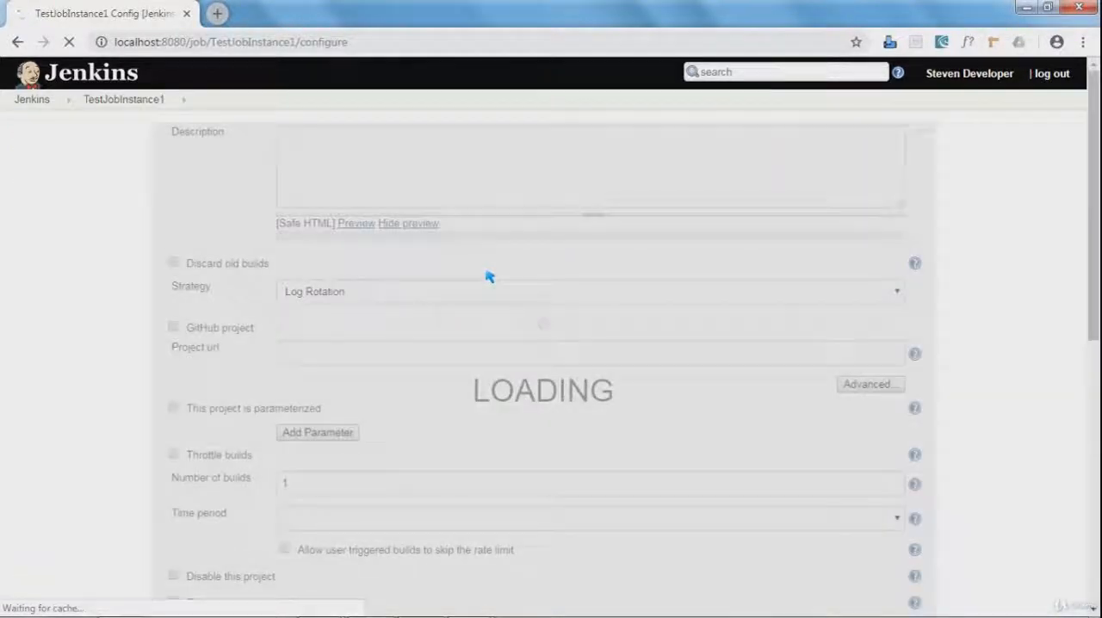